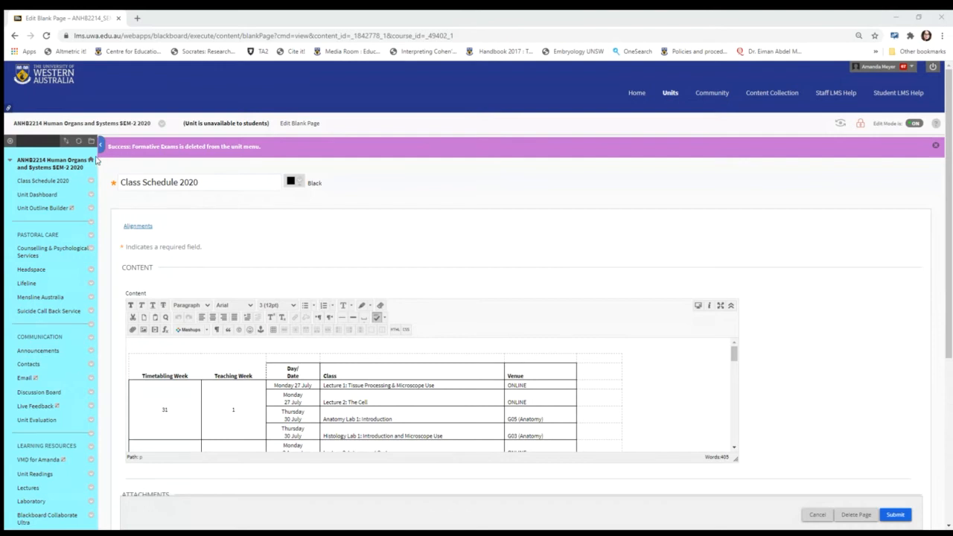
Step: Add a content area named "Formative Exams" to the unit menu and make it available to users
click(10, 141)
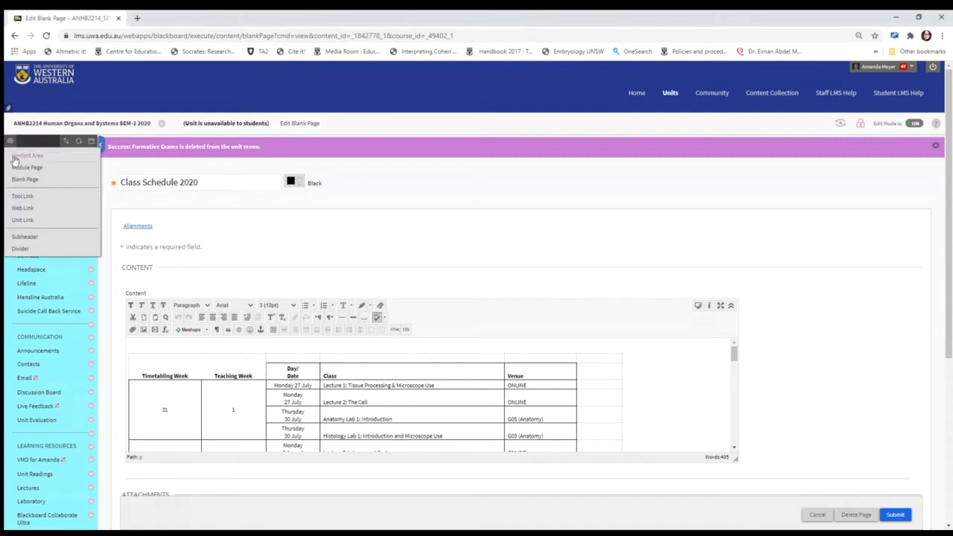
click(20, 158)
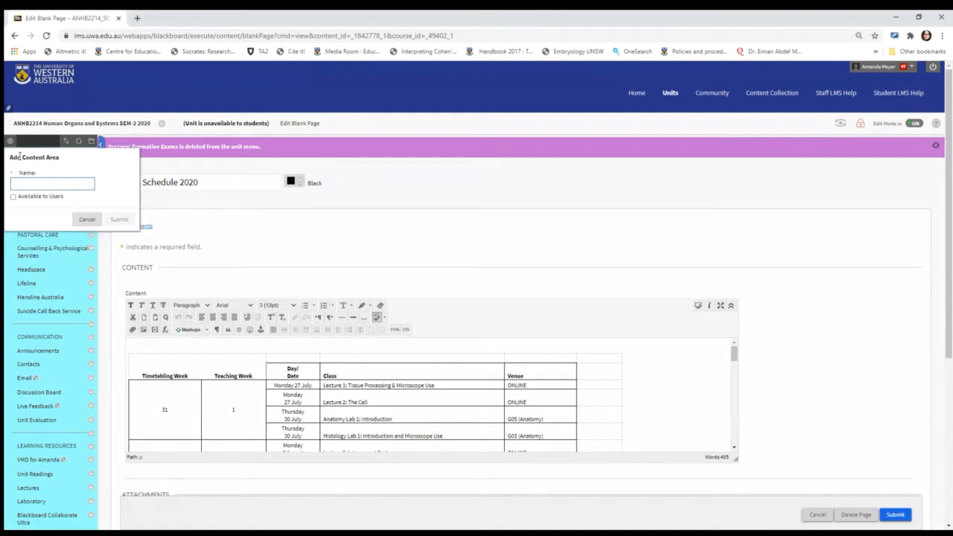
text(Fi)
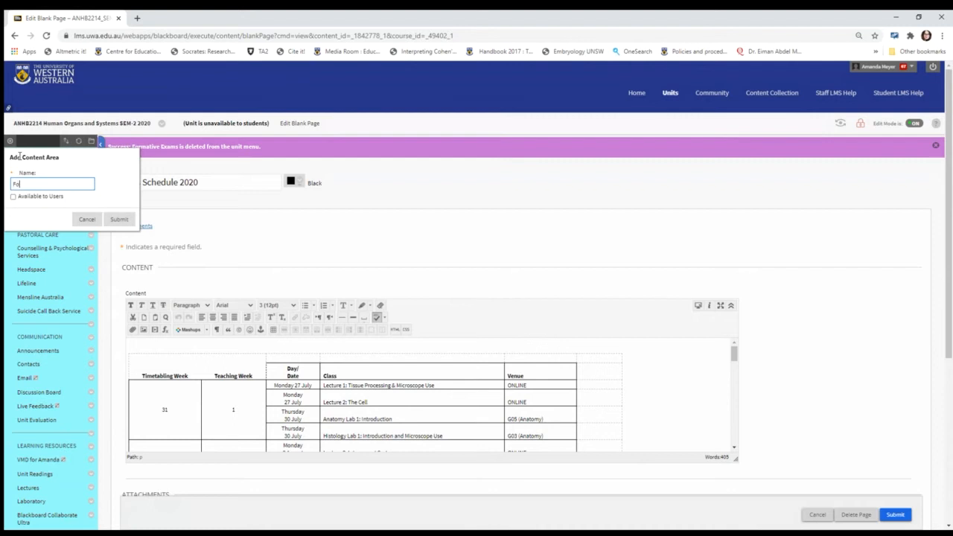
text(rmative Exams)
click(22, 258)
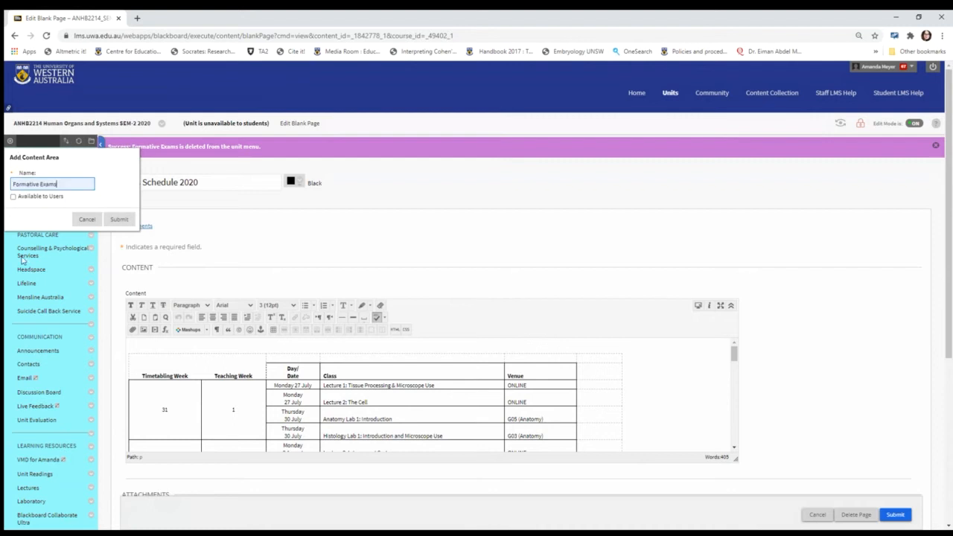
click(12, 198)
click(120, 223)
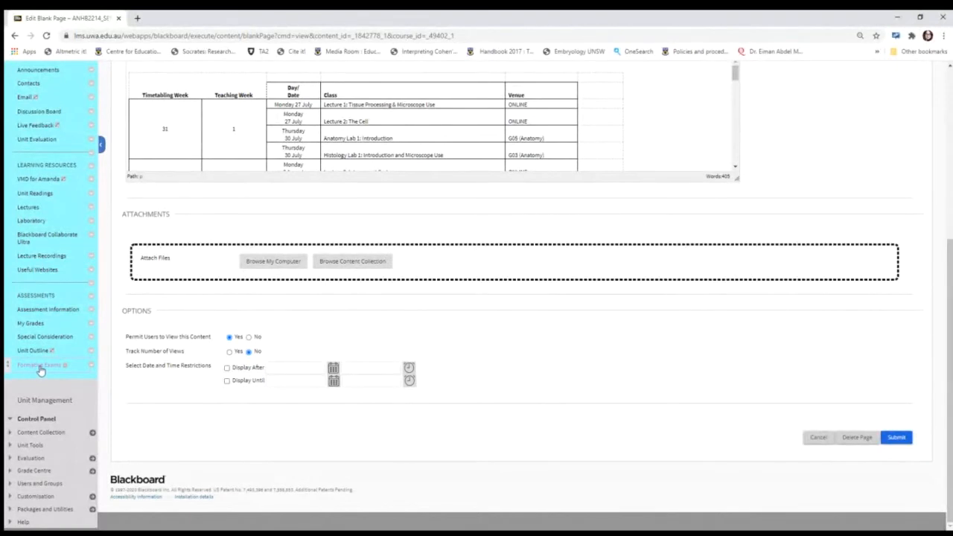
Step: Open the Formative Exams content area and start creating a new test in it
click(38, 370)
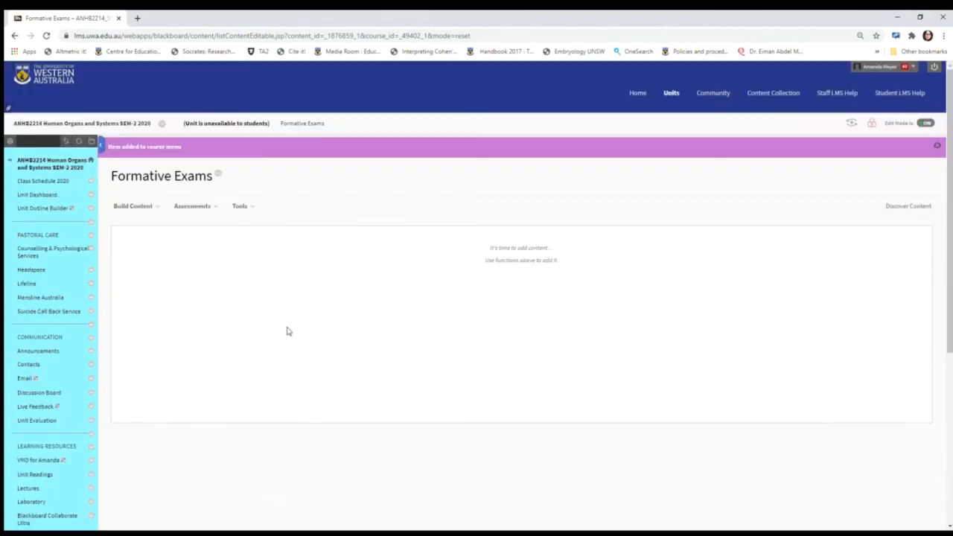
click(153, 214)
click(187, 214)
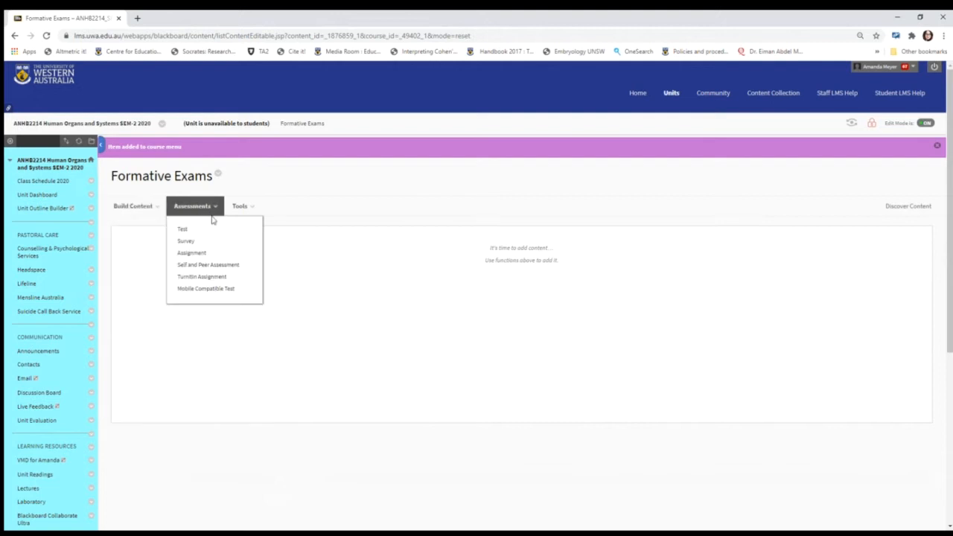
click(134, 211)
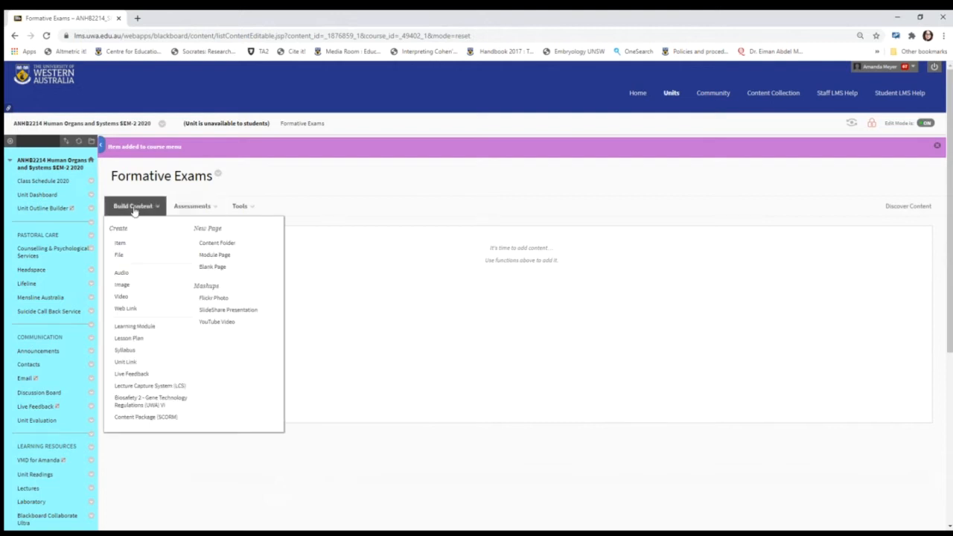
click(183, 207)
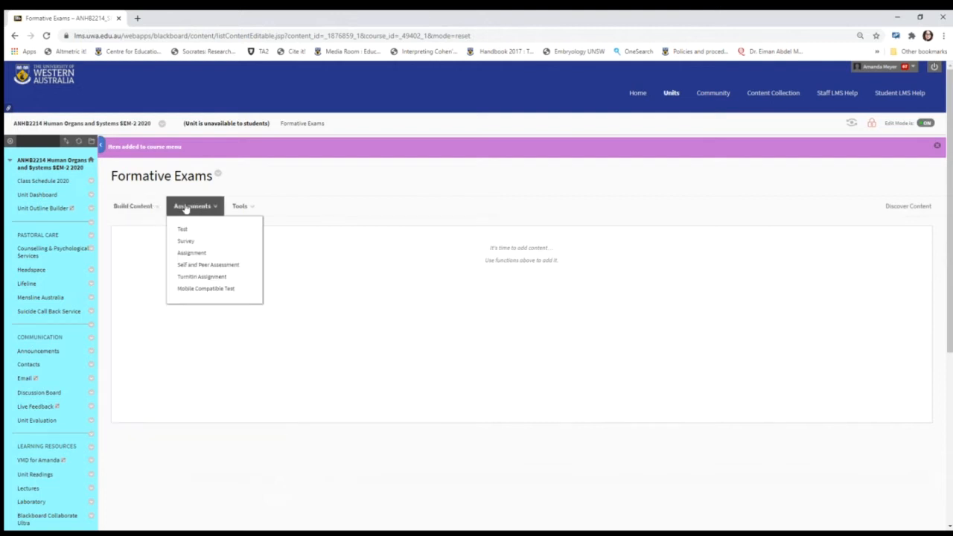
click(240, 206)
click(195, 208)
click(183, 232)
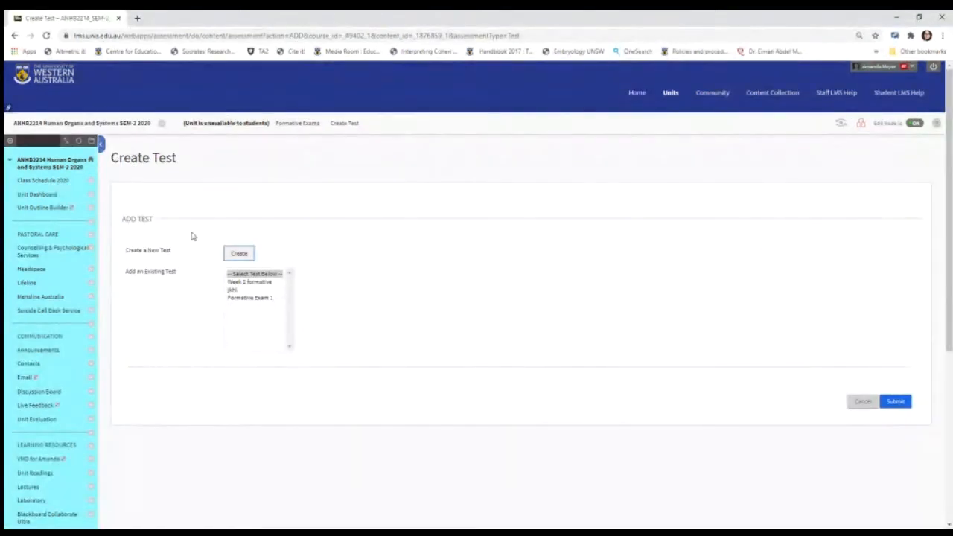
click(239, 254)
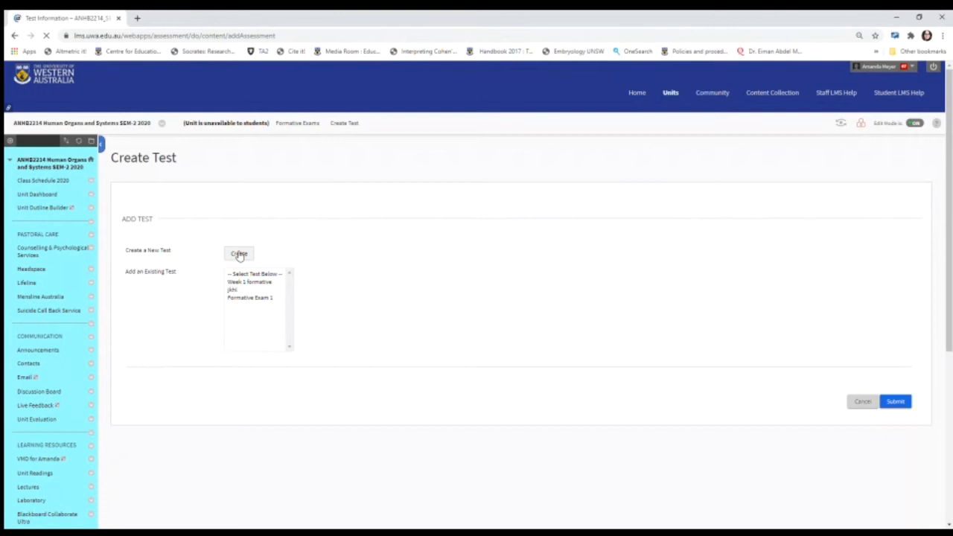
Step: Name the new test "Formative Exam 1"
click(253, 248)
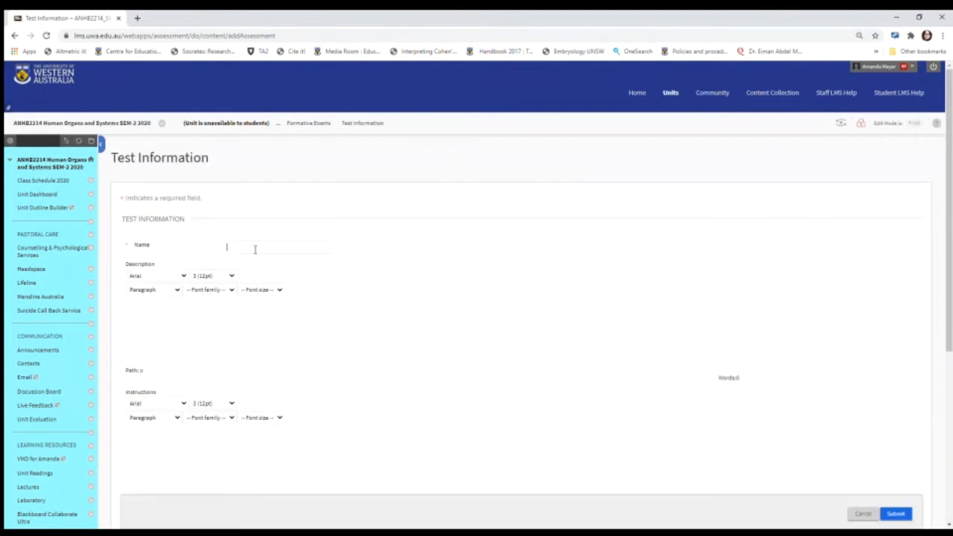
text(Fo)
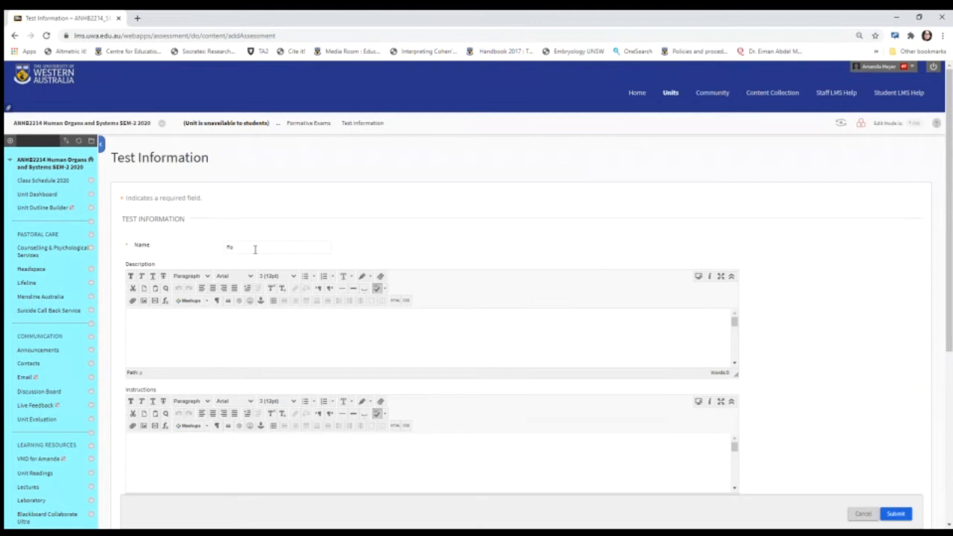
click(256, 249)
click(266, 270)
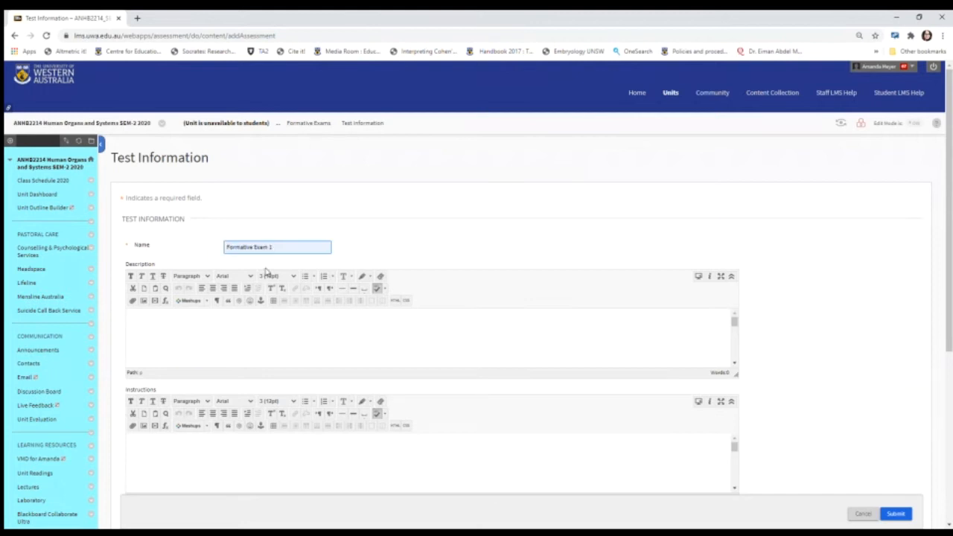
Step: Enter the test description "This is a 5 question test examining the Learning Objectives x, y,z."
click(202, 334)
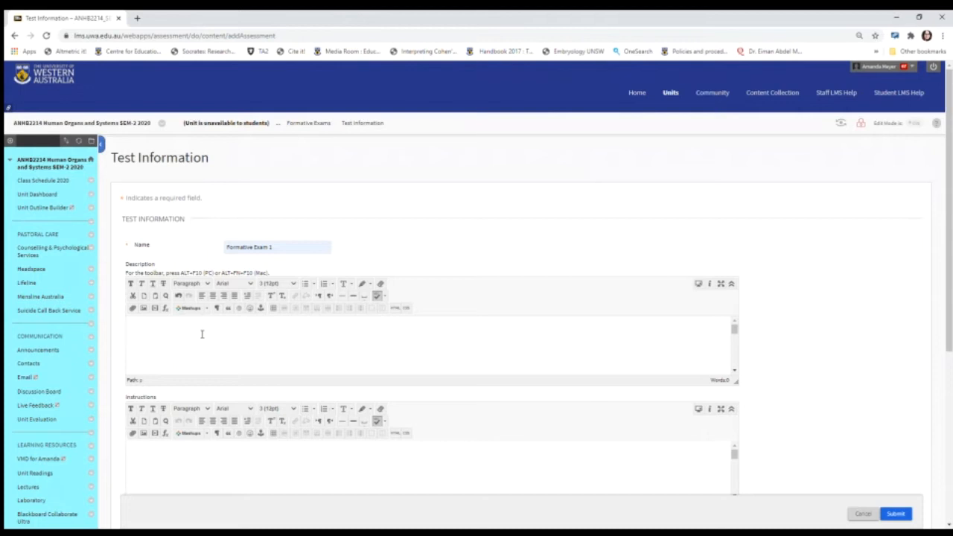
text(This is a 5 question test examining the Learning Objectives x, y,z)
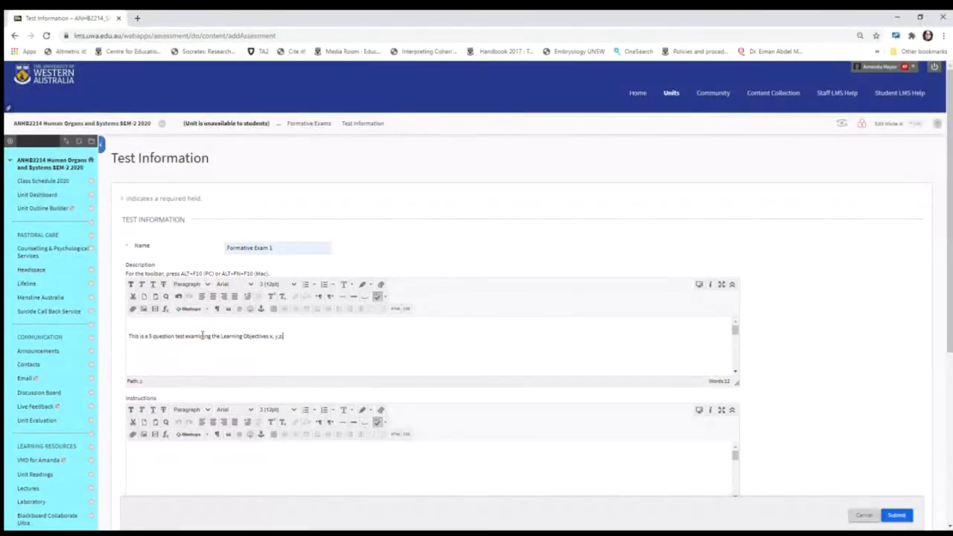
text(.)
Step: Enter the instructions "This is a closed book exam. You have 5 minutes to complete." and submit the test information
click(174, 458)
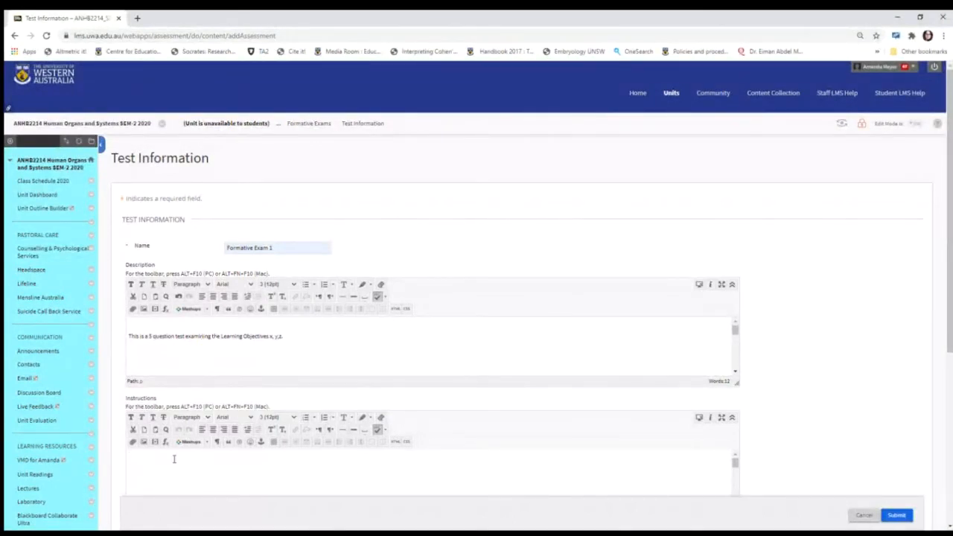
text(You)
key(BackSpace)
key(BackSpace)
text(this)
key(BackSpace)
key(BackSpace)
key(BackSpace)
key(BackSpace)
key(BackSpace)
text(This is a closed book exam. You have 5 minutes to compl)
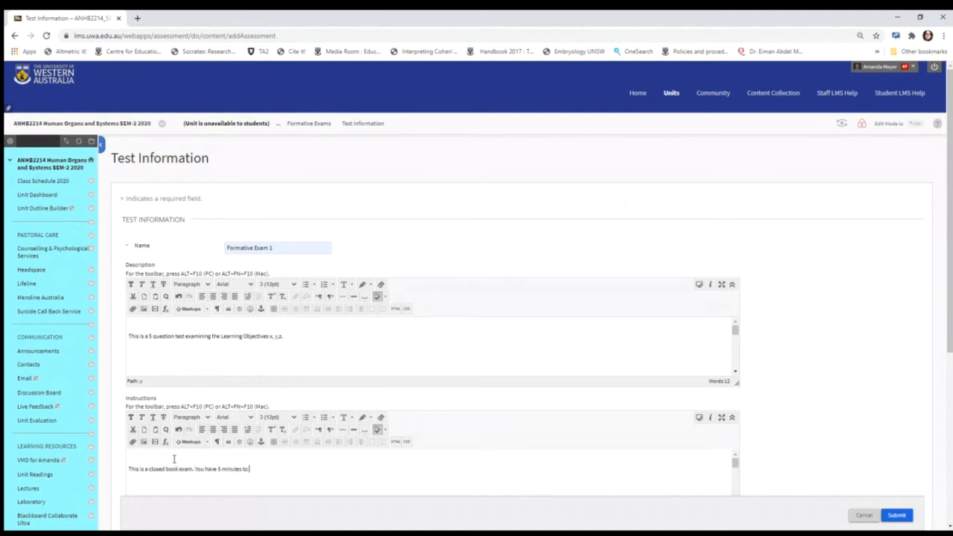
key(BackSpace)
text(e)
key(BackSpace)
text(lete.)
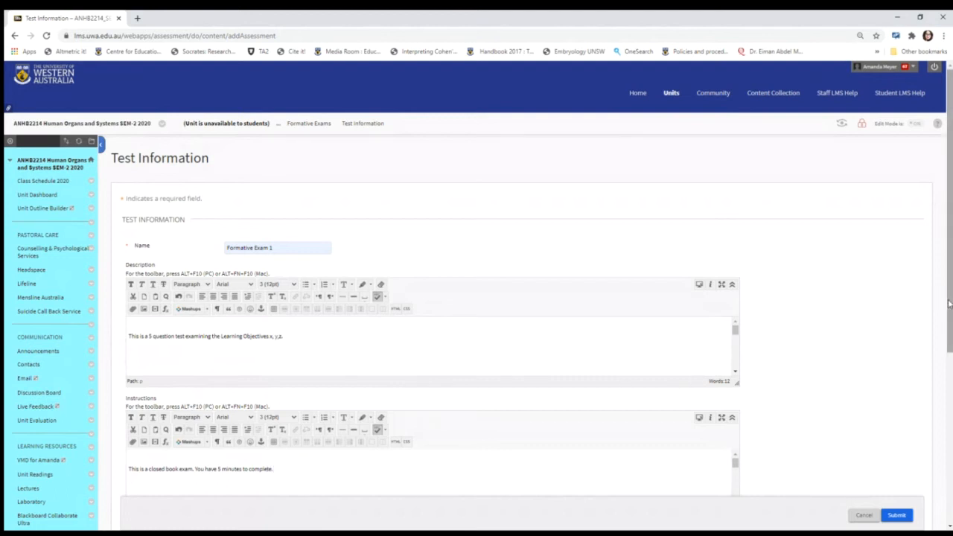
drag(949, 304, 948, 391)
click(900, 434)
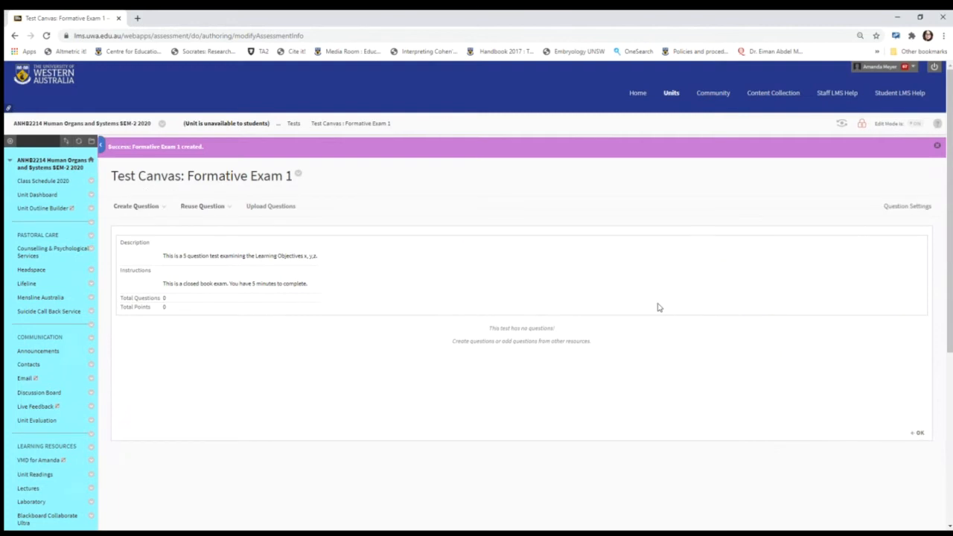
click(161, 206)
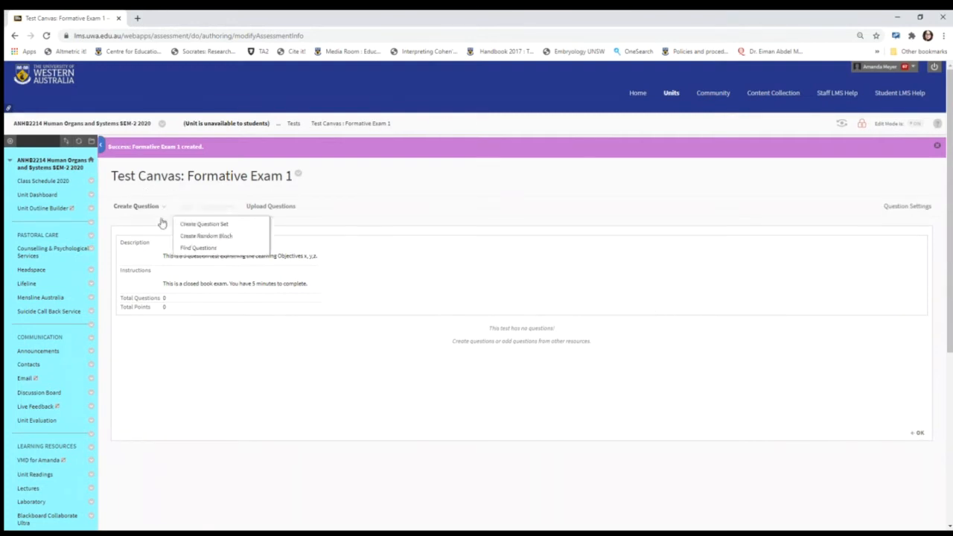
click(157, 212)
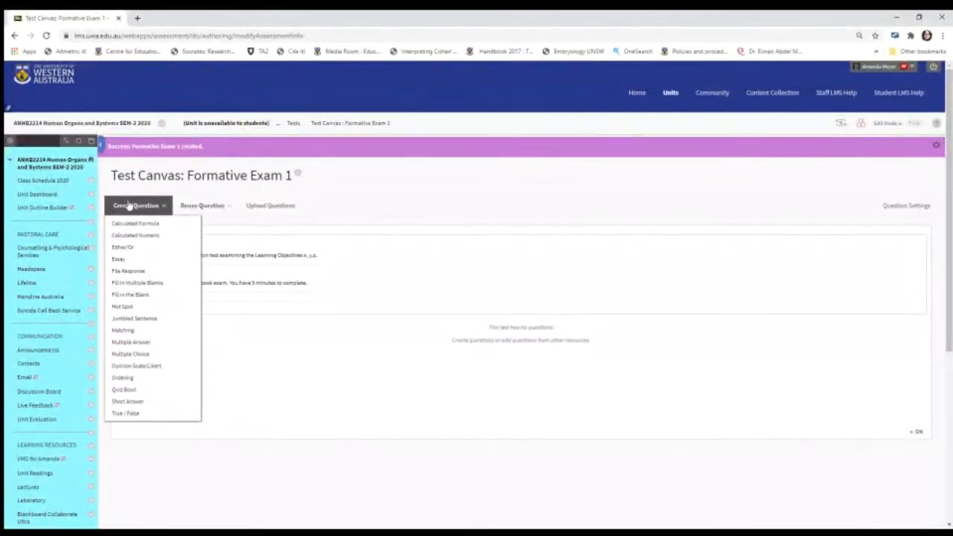
click(188, 206)
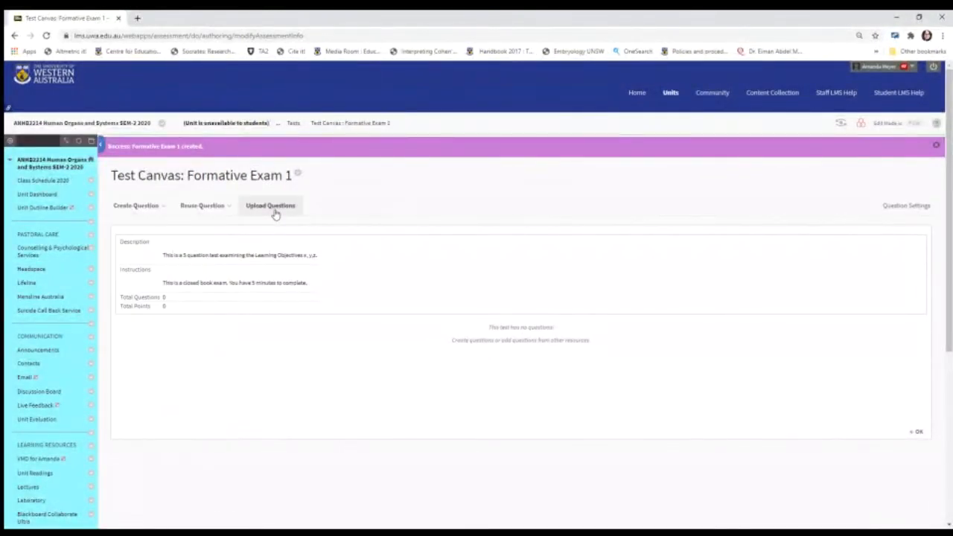
Step: Set the default point value for new questions to 1 in the test's question settings and submit them
click(903, 205)
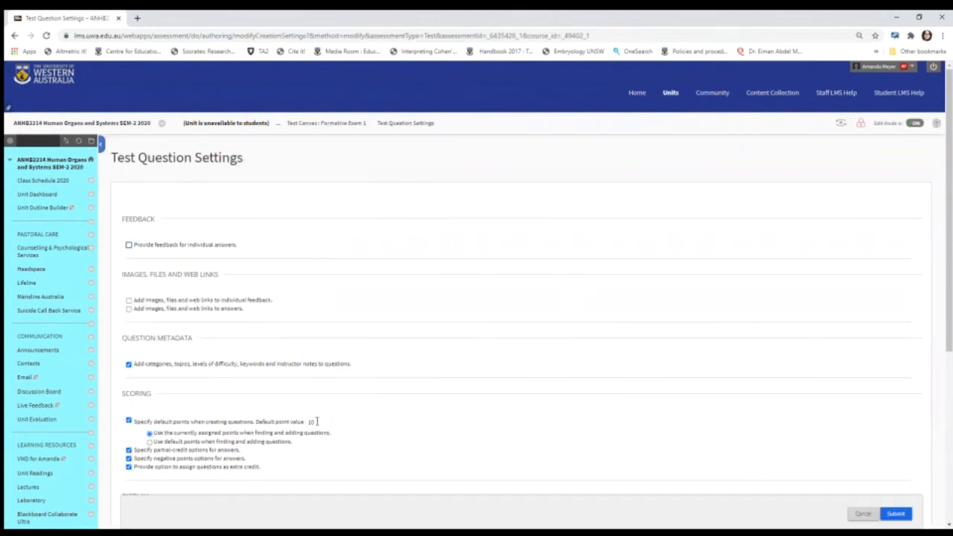
drag(317, 422, 299, 421)
text(1)
click(895, 515)
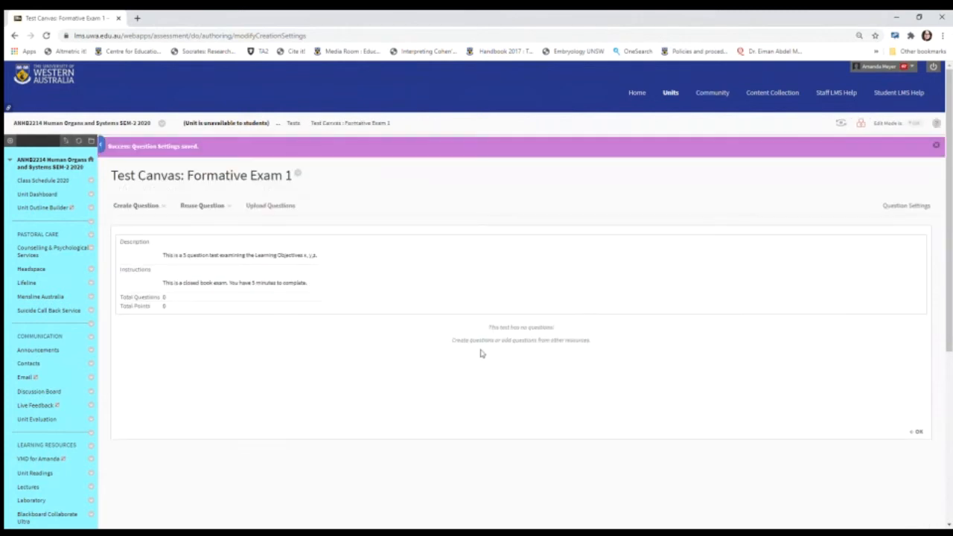
Step: Create a Hot Spot question in the test and title it "Hot Spot 1"
click(138, 206)
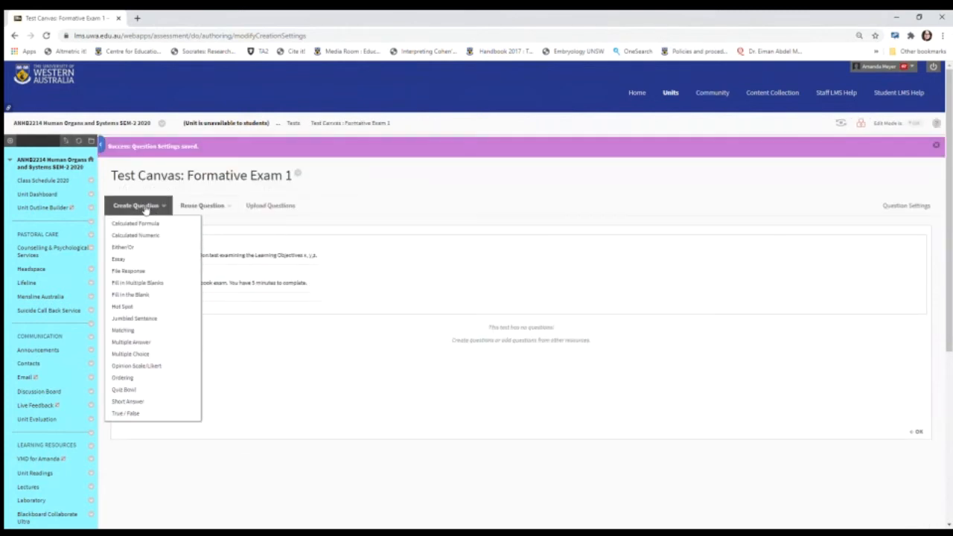
click(192, 207)
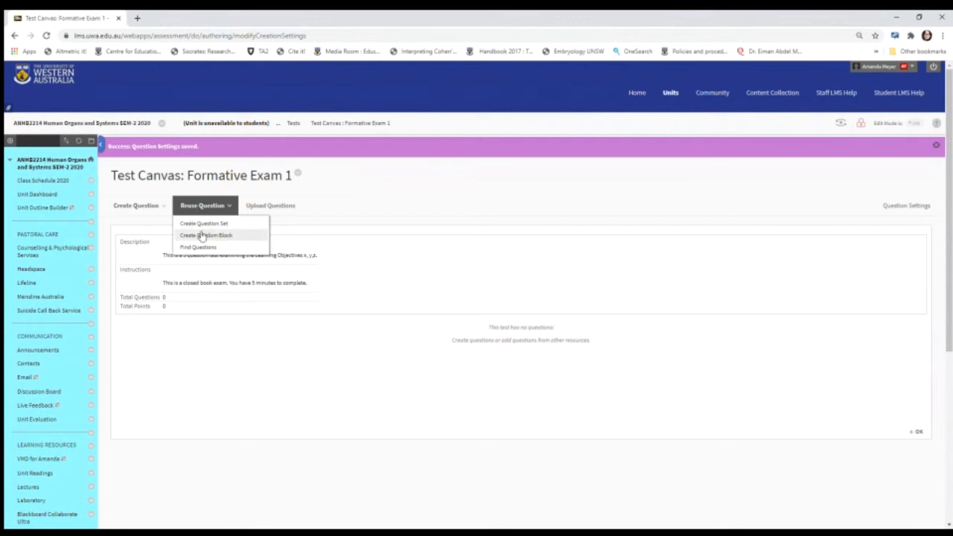
click(140, 207)
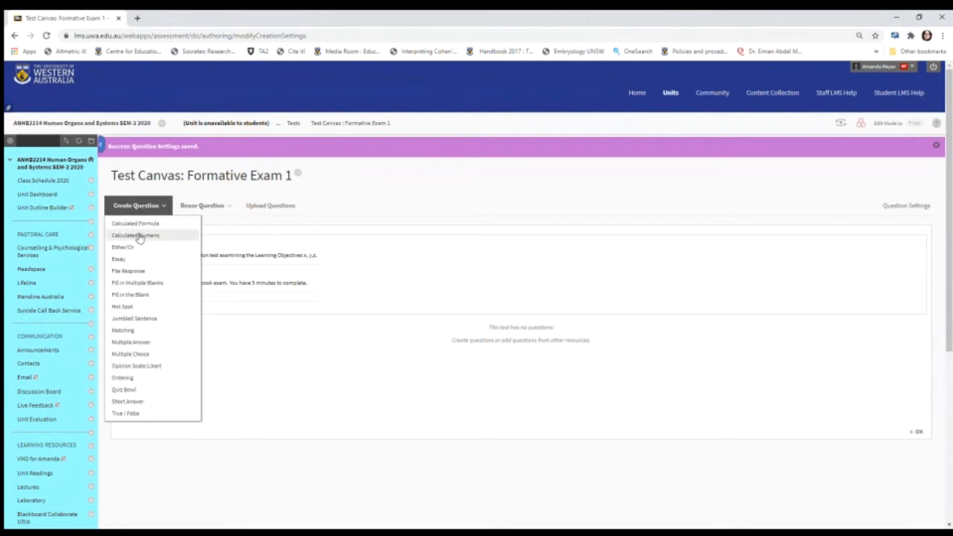
click(123, 307)
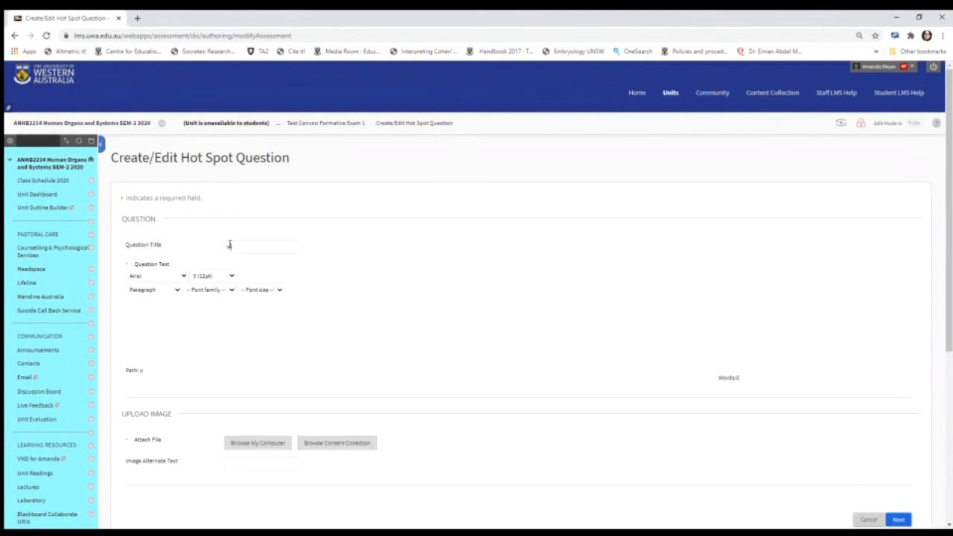
click(230, 246)
text(Hot Spot 1)
Step: Enter the question text "Click on the midbrain on the MRI below."
click(179, 330)
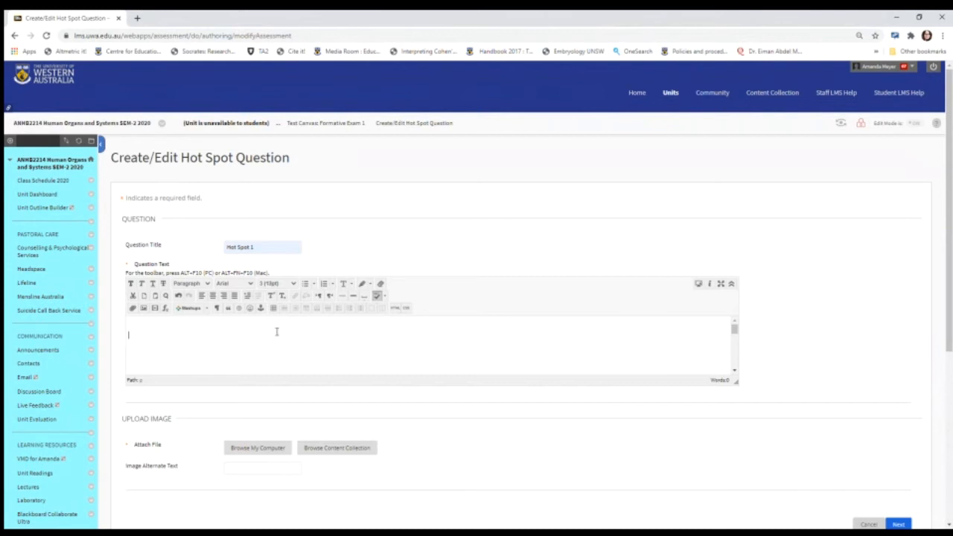
text(Click on the midbrain on the )
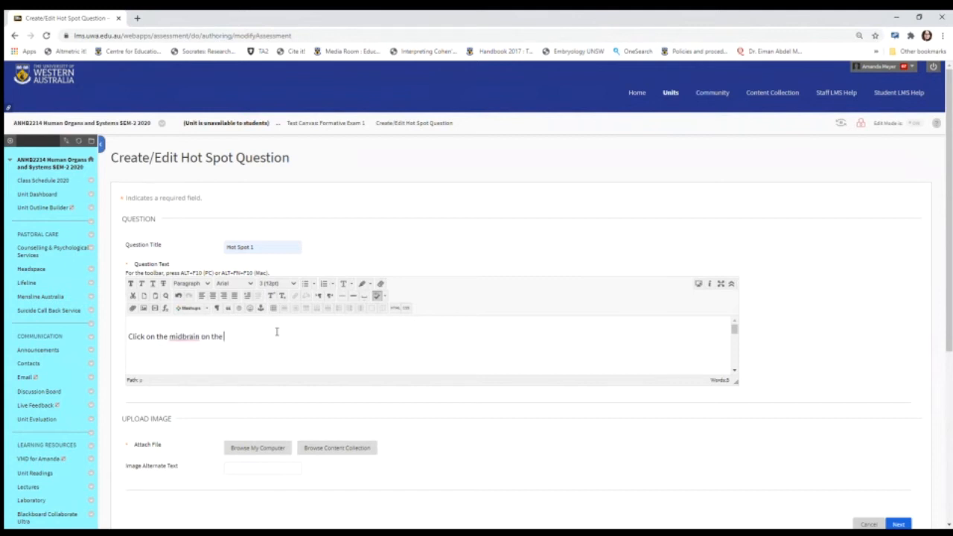
text(MRI below.)
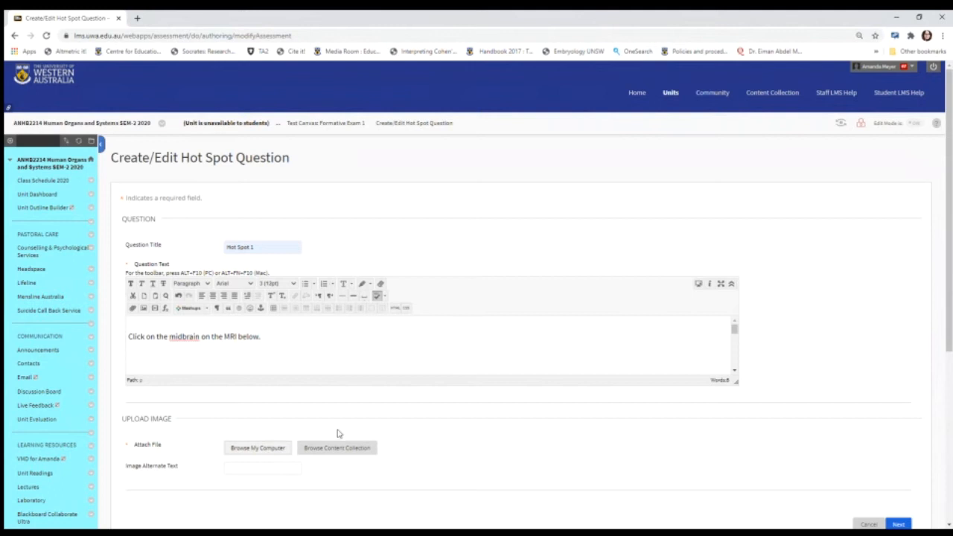
Step: Attach the half-size sagittal brain JPG from the computer as the hot spot question's image
scroll(949, 307, down, 1)
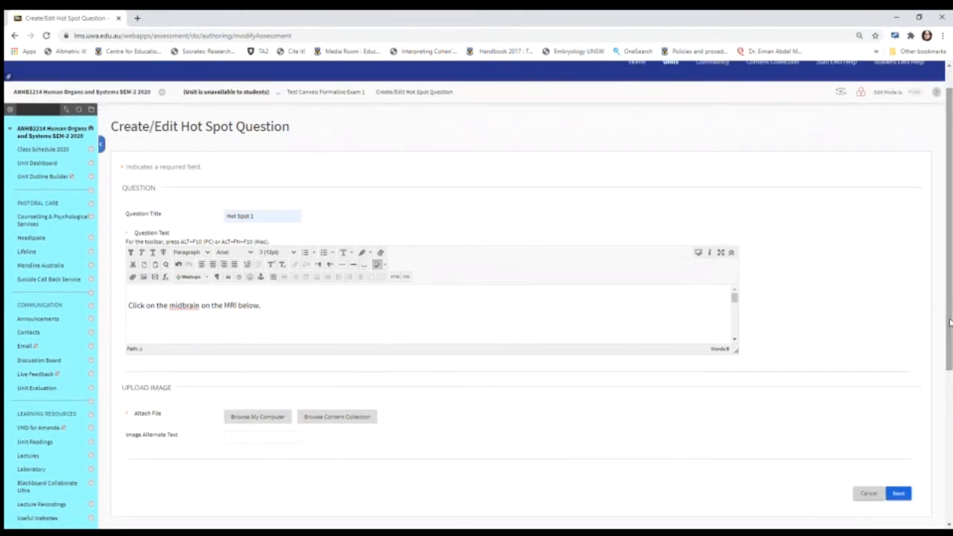
click(259, 420)
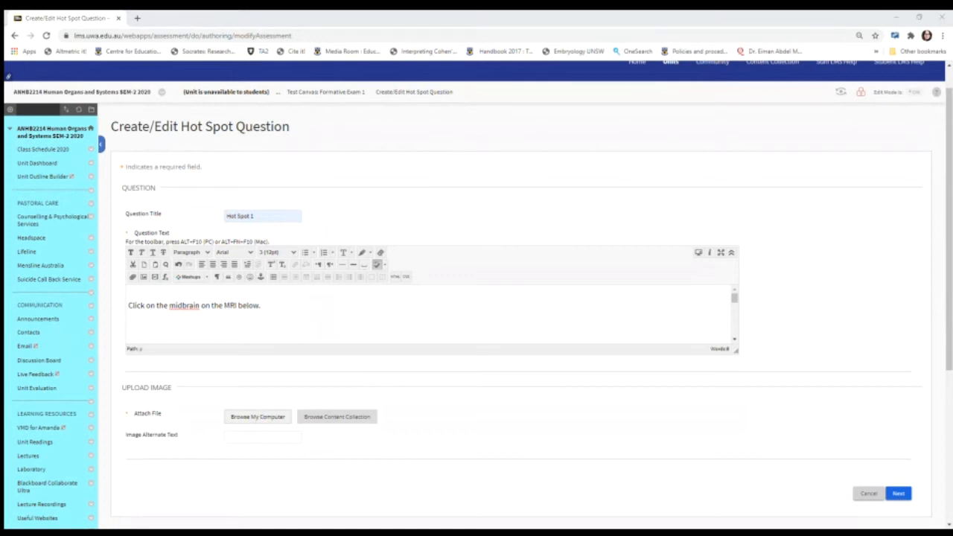
click(610, 397)
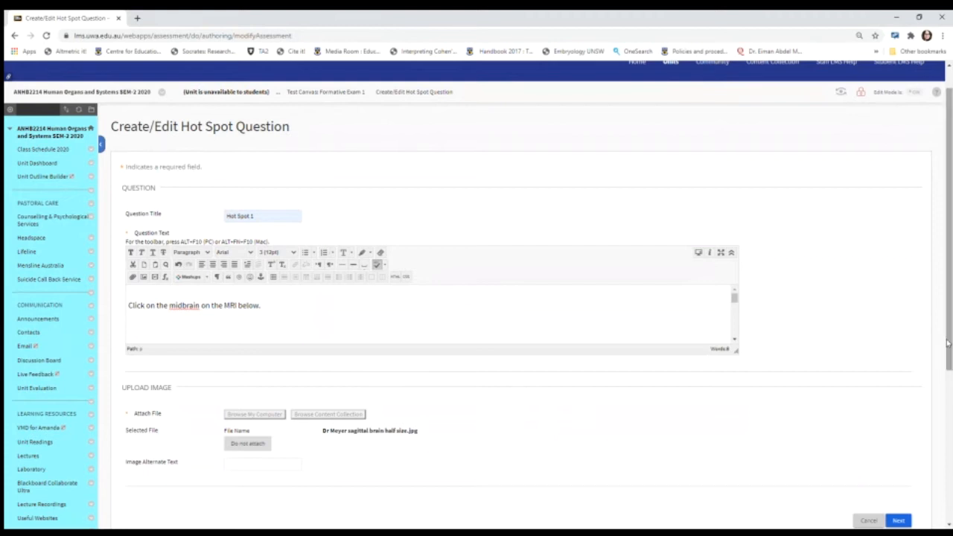
Step: Continue to the hot spot's answer area and mark a rectangle over the midbrain, from about 398, 320 to 491, 363
scroll(948, 343, down, 1)
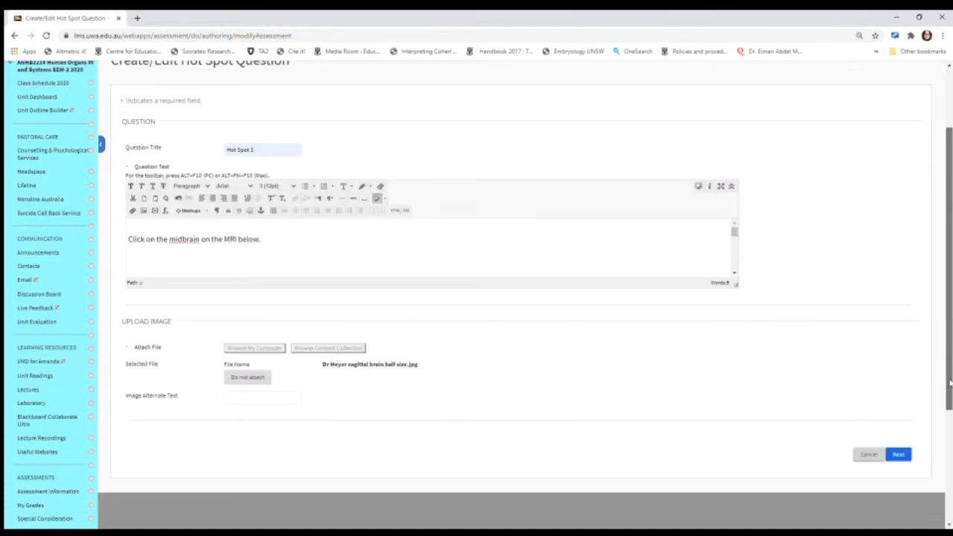
click(899, 455)
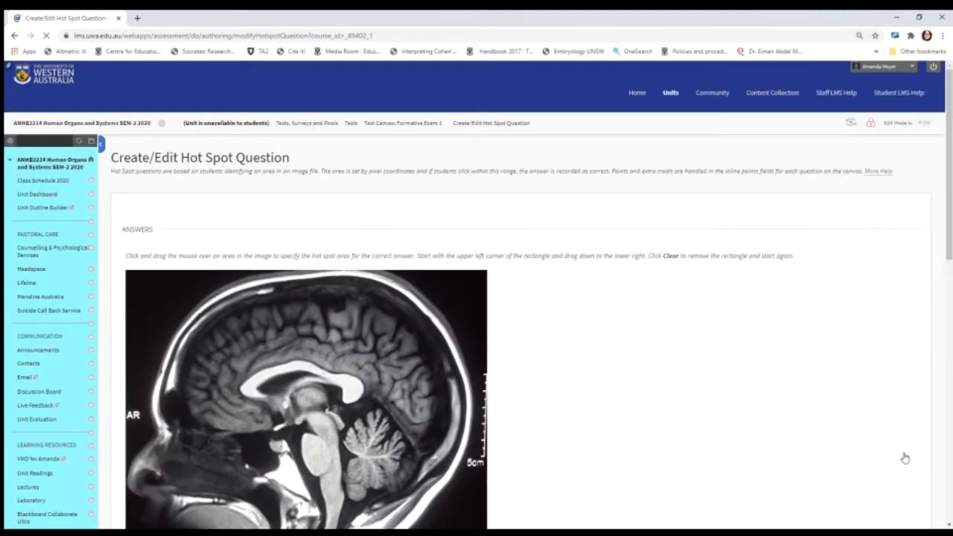
scroll(892, 307, down, 4)
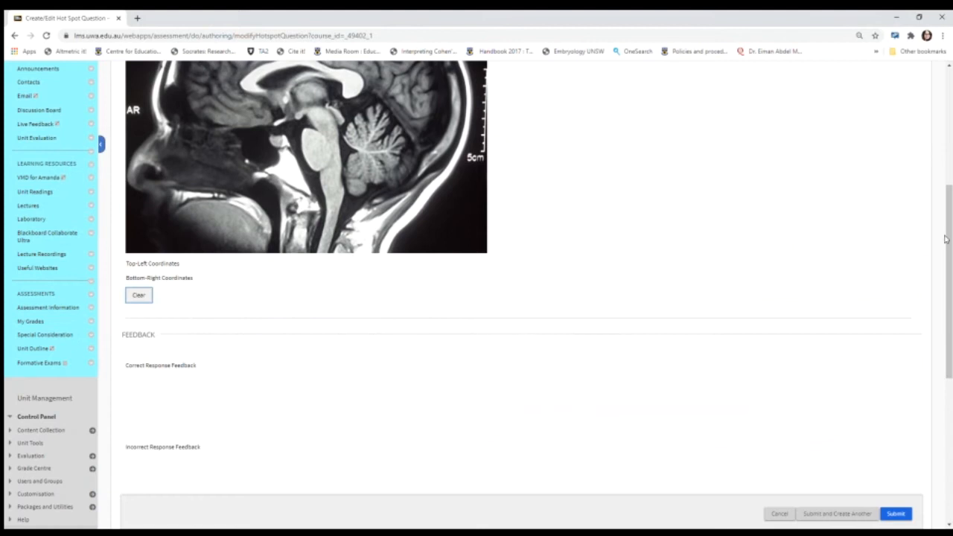
scroll(946, 238, up, 3)
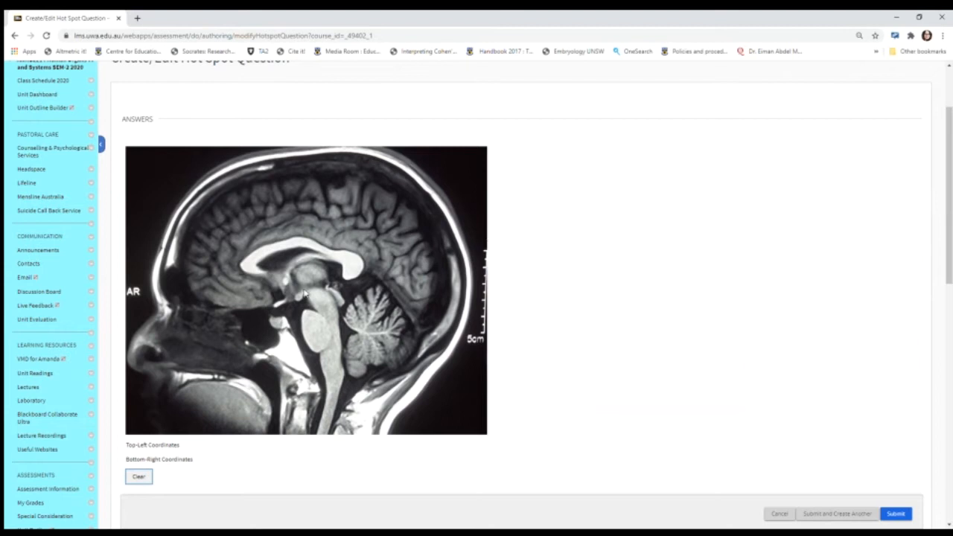
mouse_move(302, 295)
mouse_down()
mouse_move(331, 295)
mouse_move(344, 311)
mouse_up()
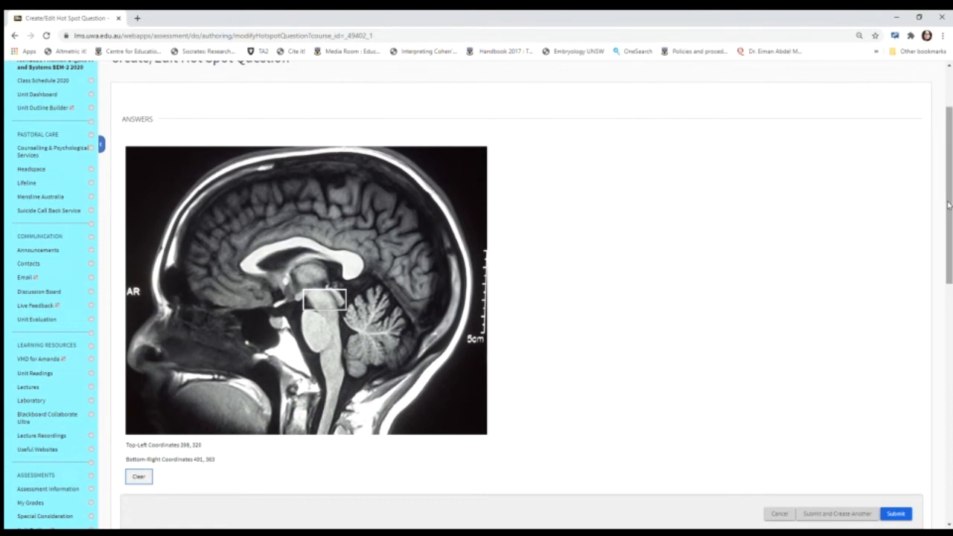
Step: Enter the correct response feedback "Correct! The midbrain is located between the thalamus and the pons."
drag(949, 205, 941, 299)
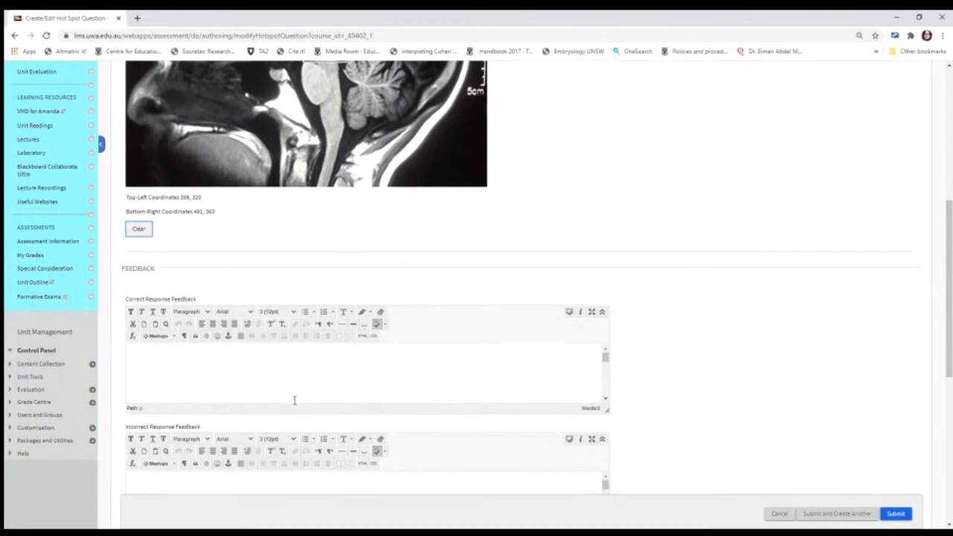
click(215, 383)
text(Corr)
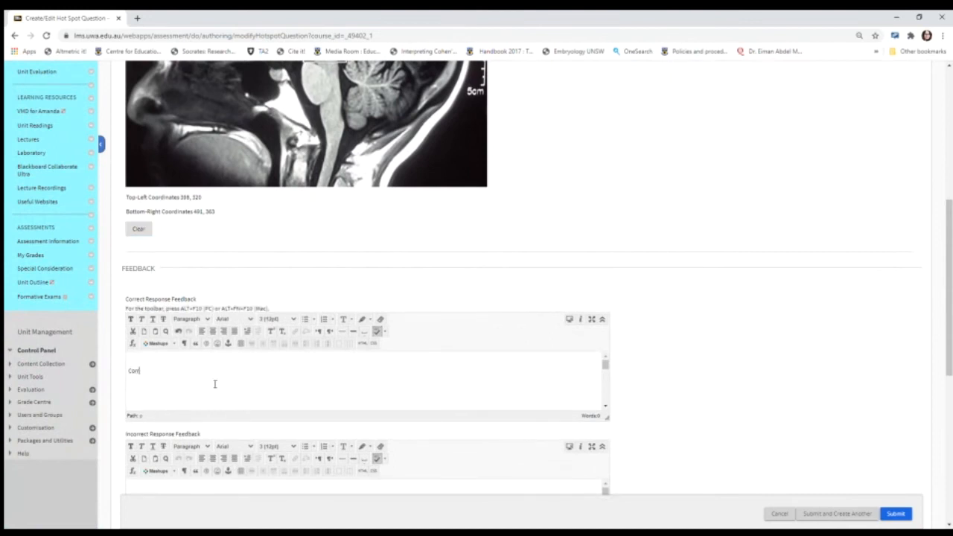
text(ect! The midbrain is located between the thalamus and the)
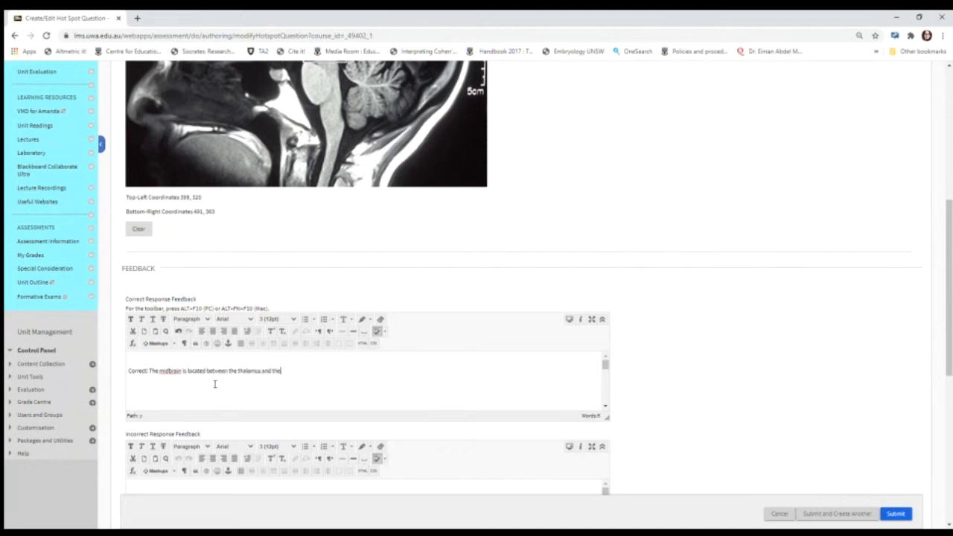
text( pons.)
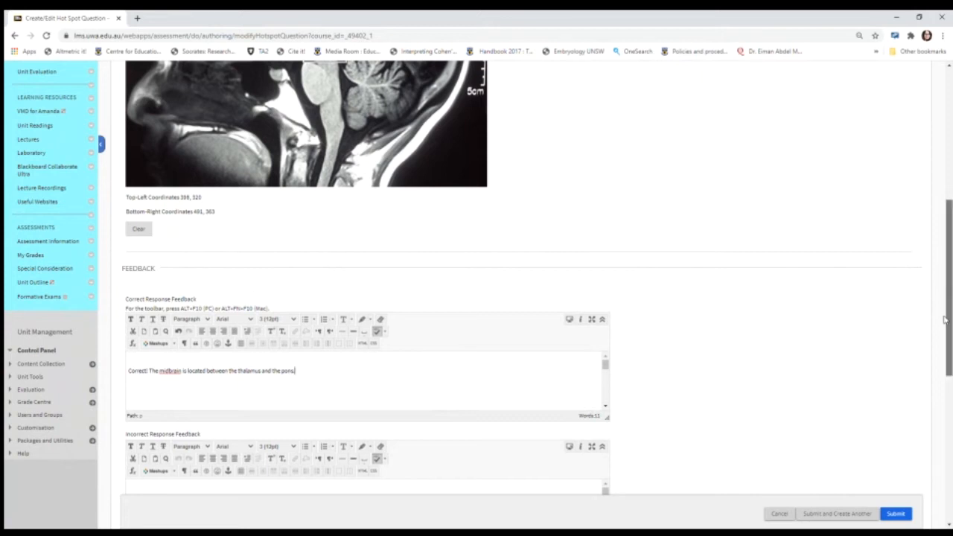
Step: Enter the incorrect response feedback "Incorrect. Please go and review your brainstem anatomy." and submit the question
drag(944, 320, 944, 378)
click(224, 355)
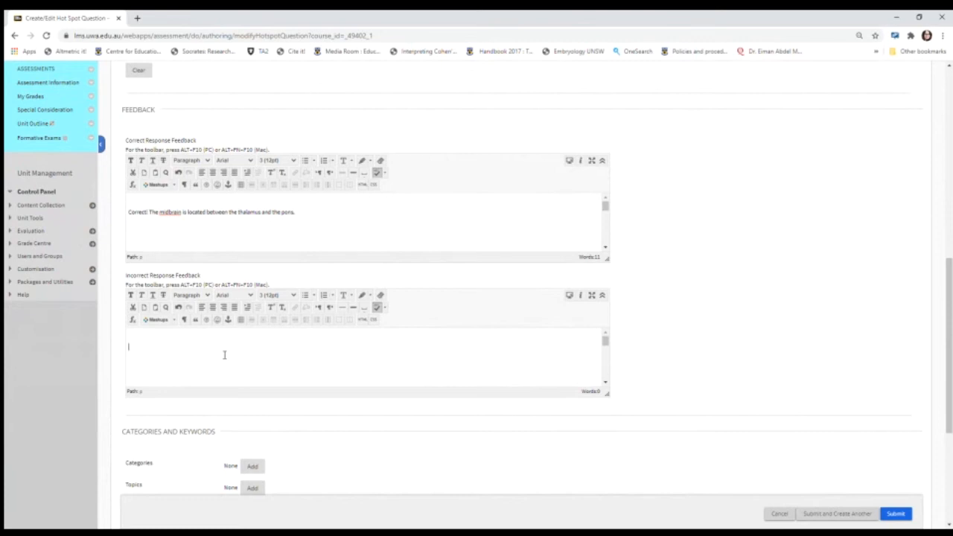
text(Incorrect. Pl)
text(ease go)
text( and review you)
text(r m)
text(brainstem anatomy.)
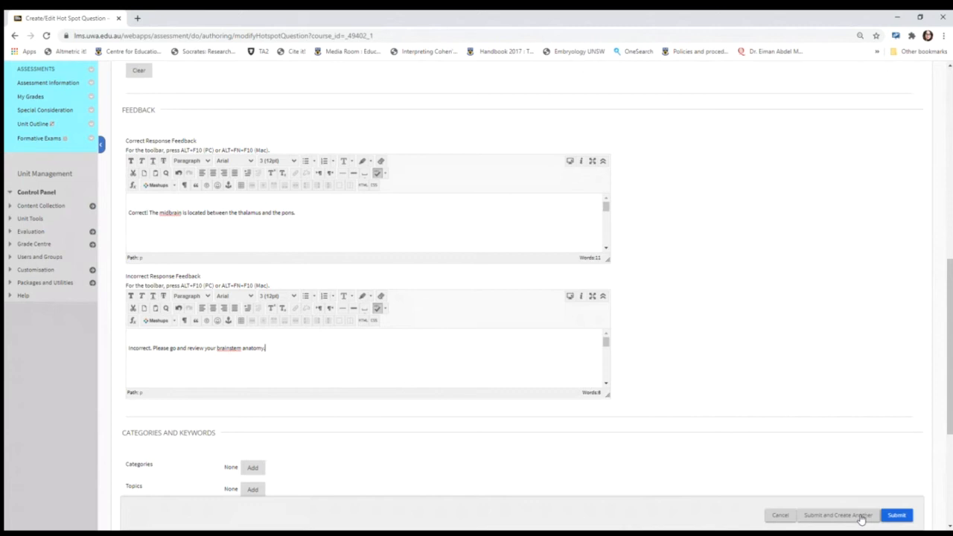
click(897, 515)
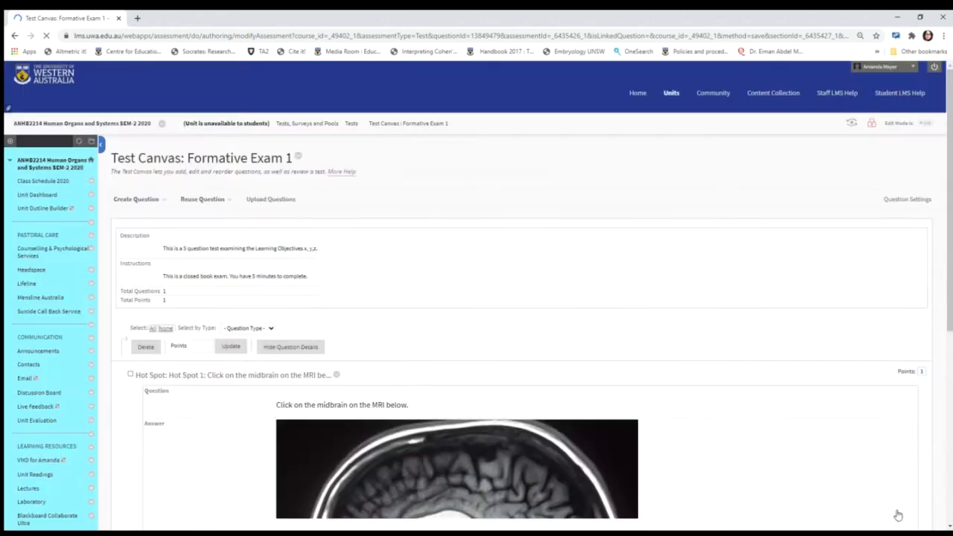
Step: Review the finished hot spot question, then create a Jumbled Sentence question titled "Hot Spot 2" in the test
scroll(949, 293, down, 2)
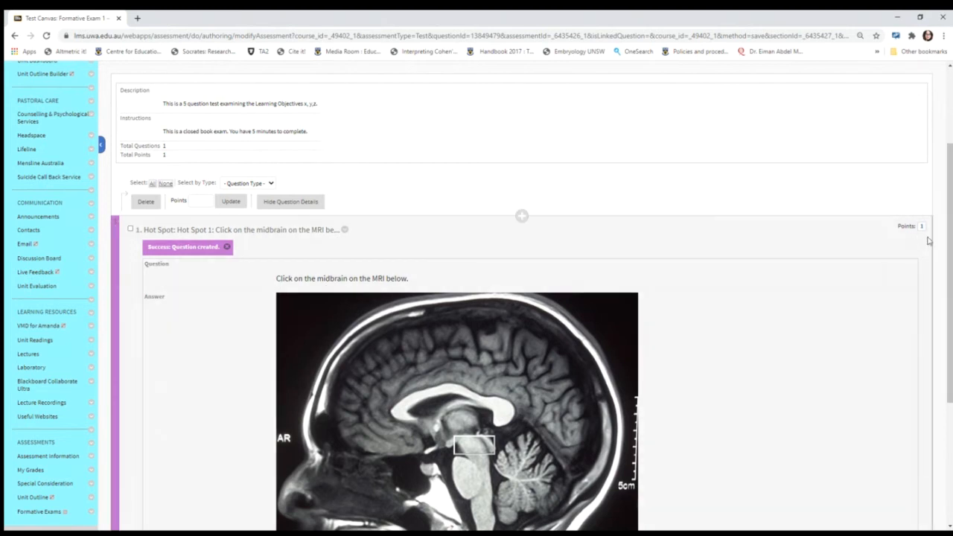
scroll(948, 248, down, 2)
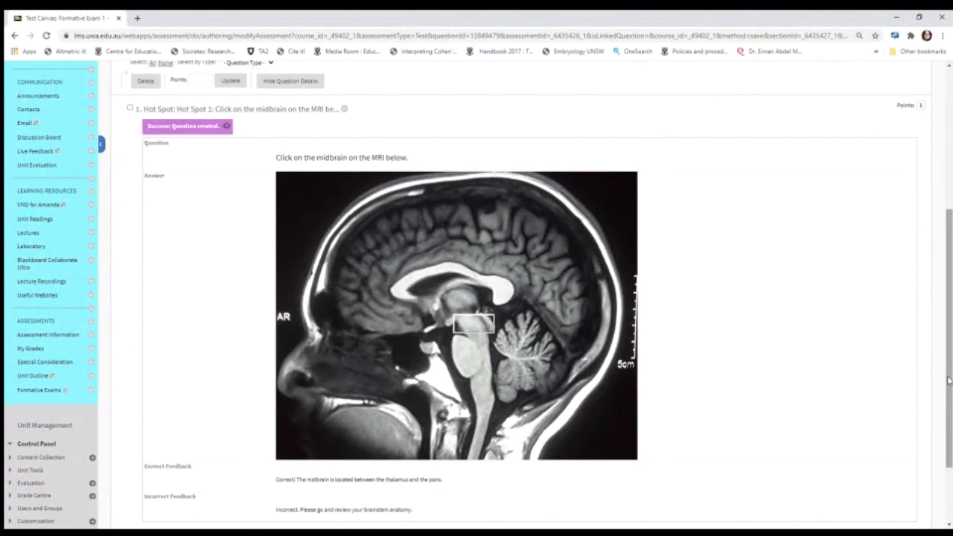
scroll(949, 382, down, 1)
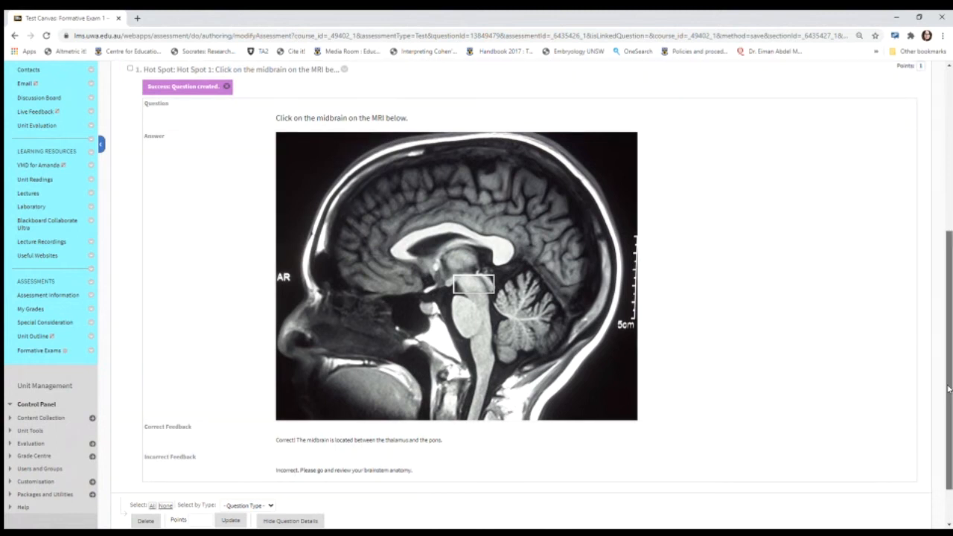
mouse_move(949, 388)
mouse_down()
mouse_move(949, 419)
mouse_move(949, 347)
mouse_move(949, 404)
mouse_up()
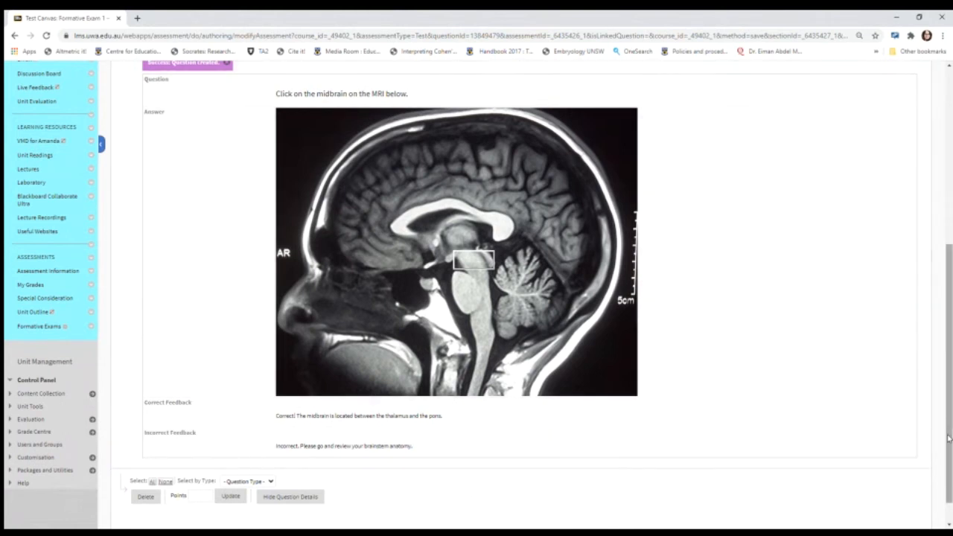
drag(949, 438, 916, 342)
scroll(917, 342, up, 3)
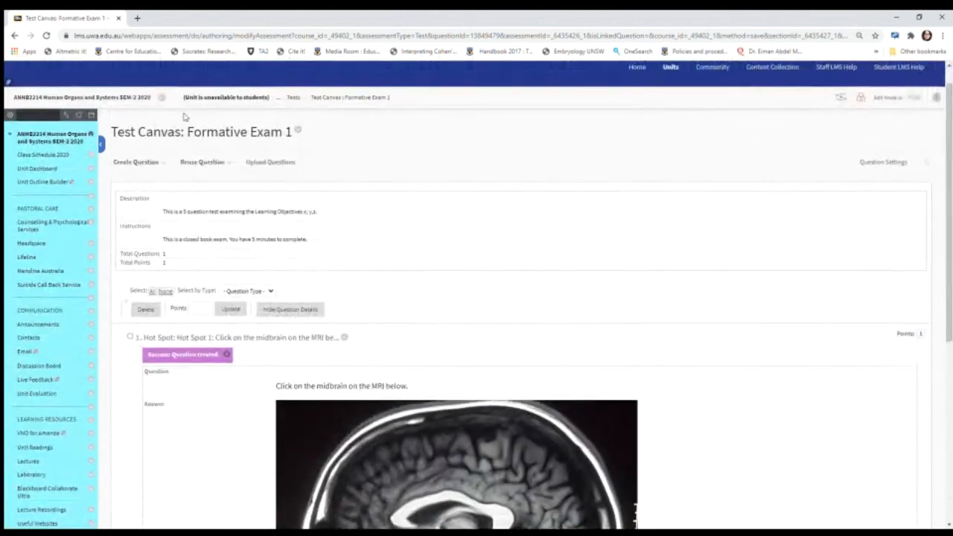
click(134, 164)
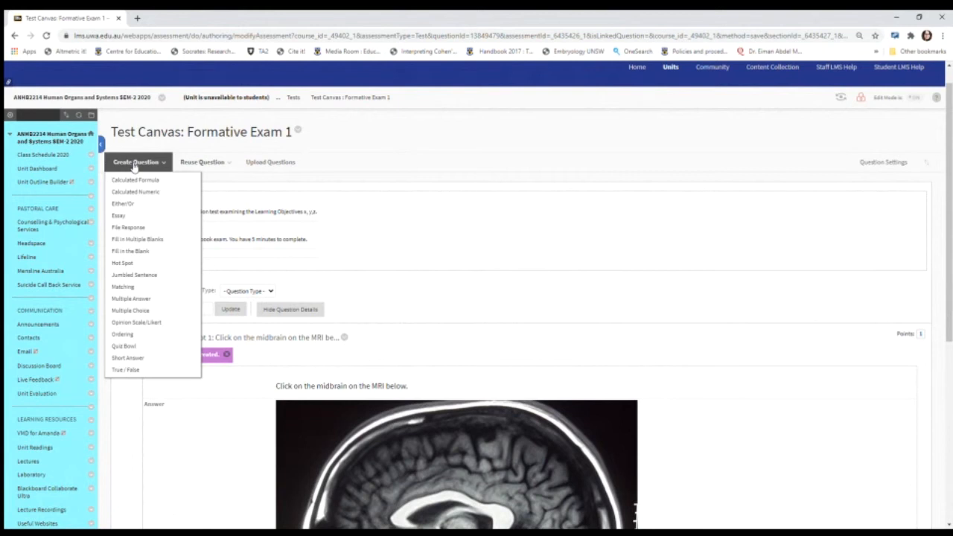
click(149, 275)
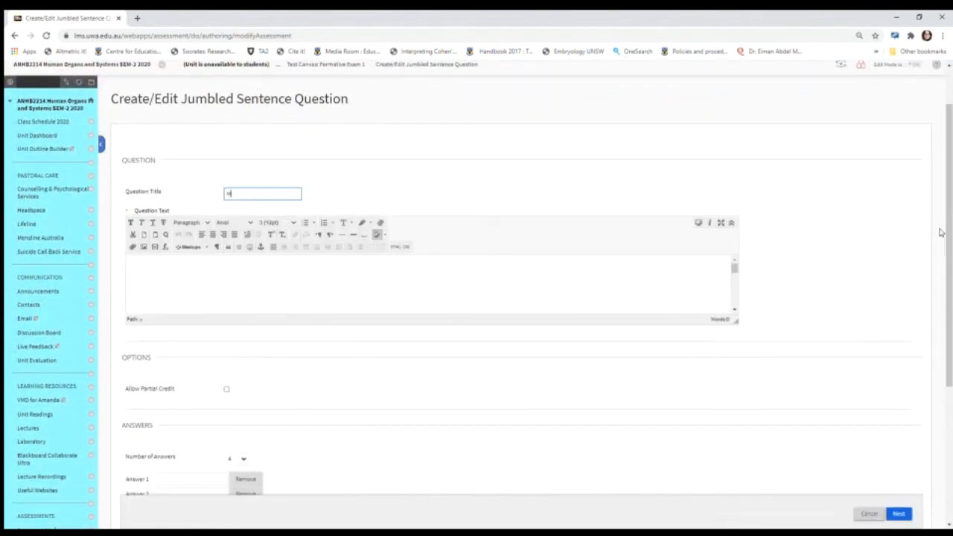
text(ot Spot 2)
Step: Enter the question text "Professor Amit [1] is the new [2] Chancellor of The University of [3] Australia." in 24 pt and allow partial credit
click(199, 297)
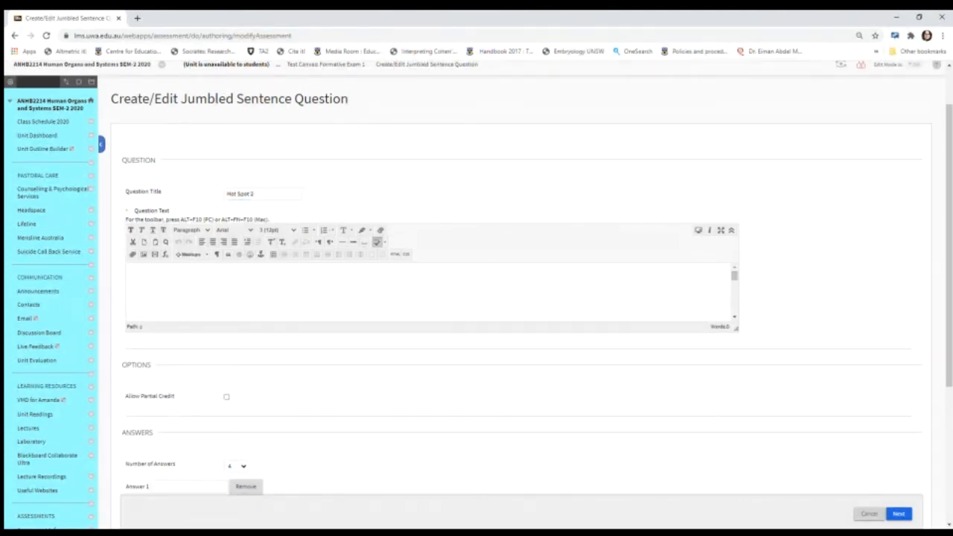
key(Return)
text(Professor Amit ()
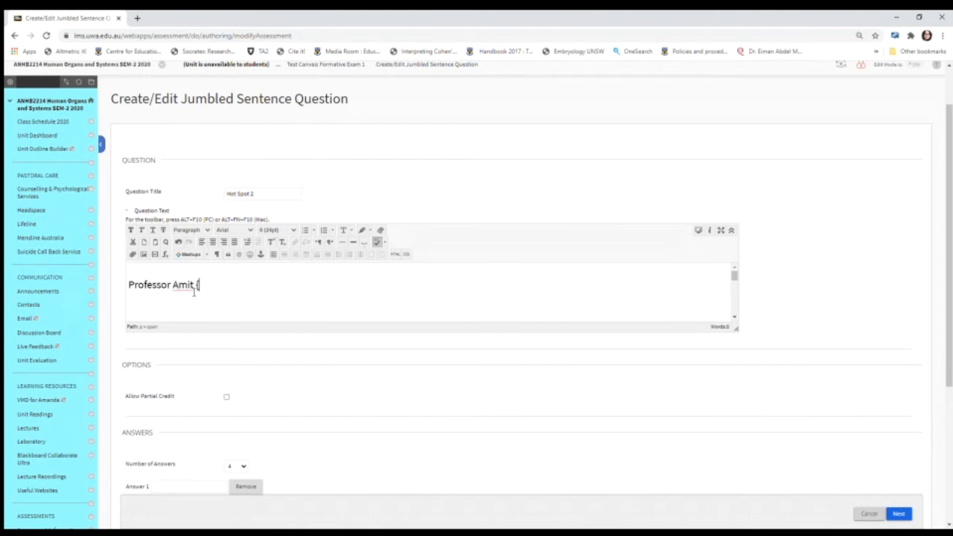
key(BackSpace)
text([1] is the new [2])
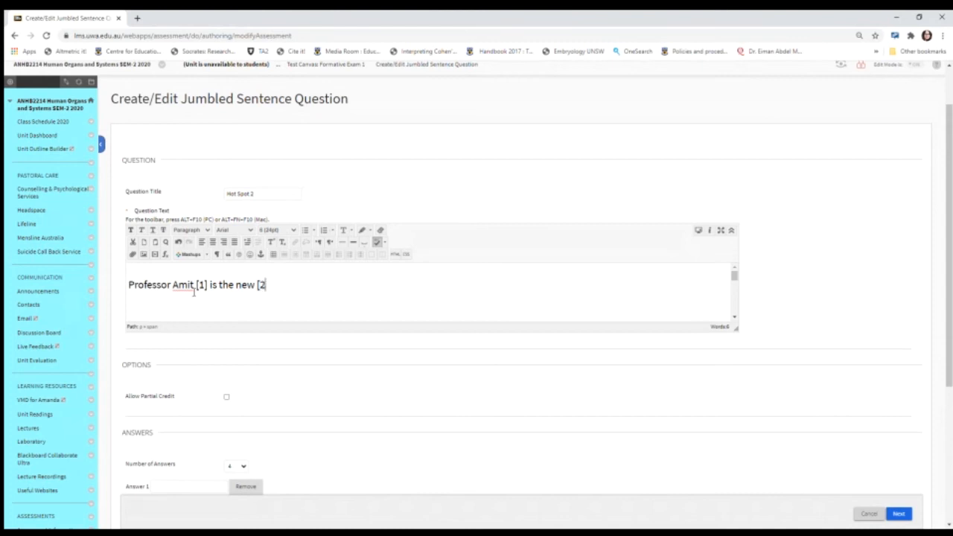
text( Chancellor of the)
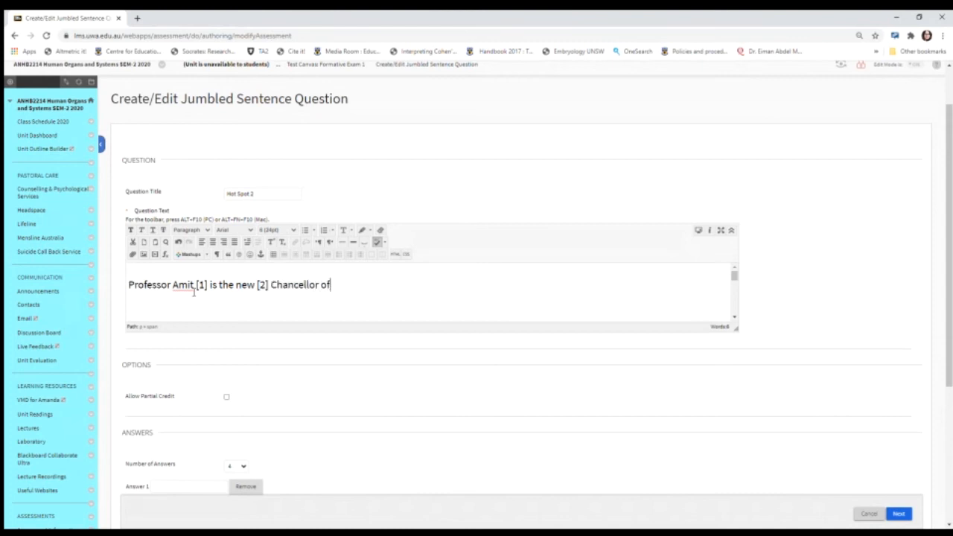
key(BackSpace)
key(BackSpace)
key(BackSpace)
text(The University o)
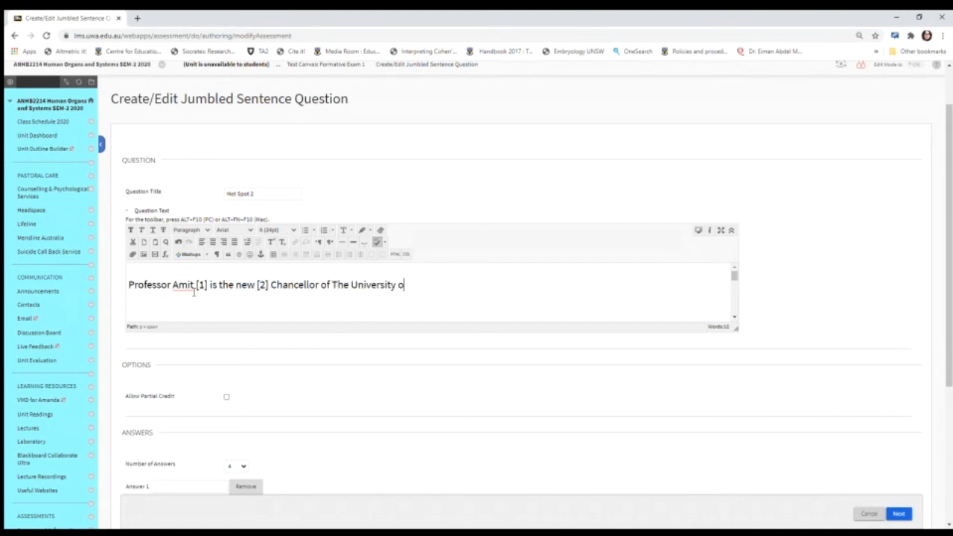
text(f [3] Australia.)
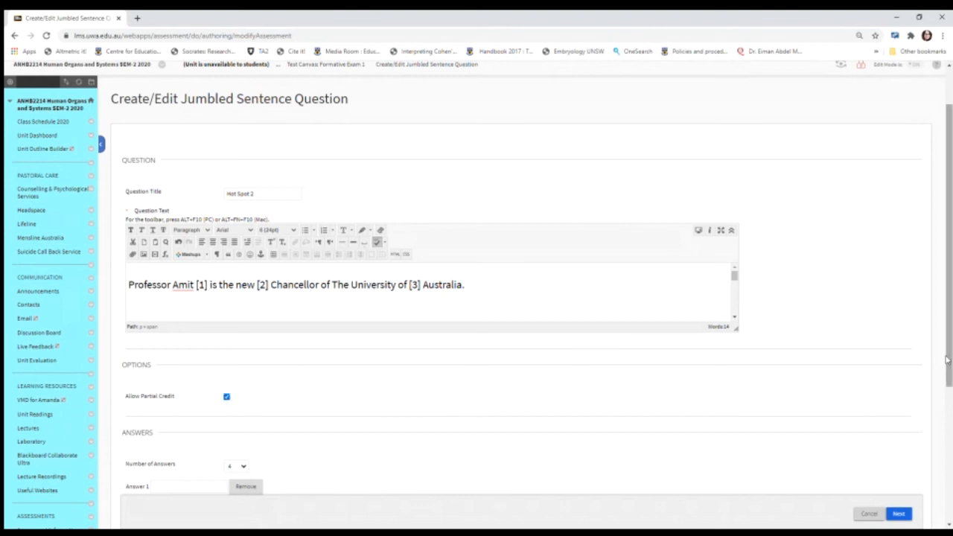
Step: Set the number of answers for the jumbled sentence question to 12
drag(949, 359, 949, 433)
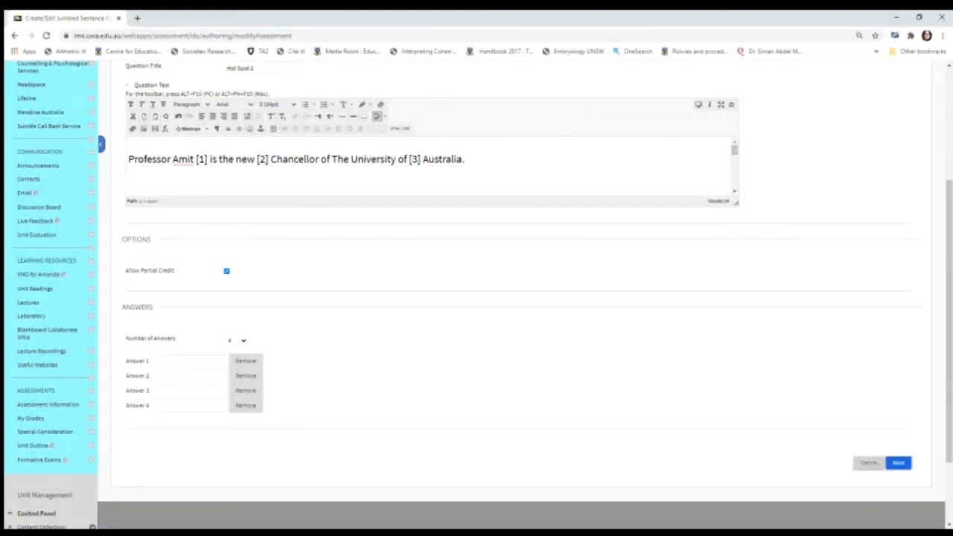
click(236, 418)
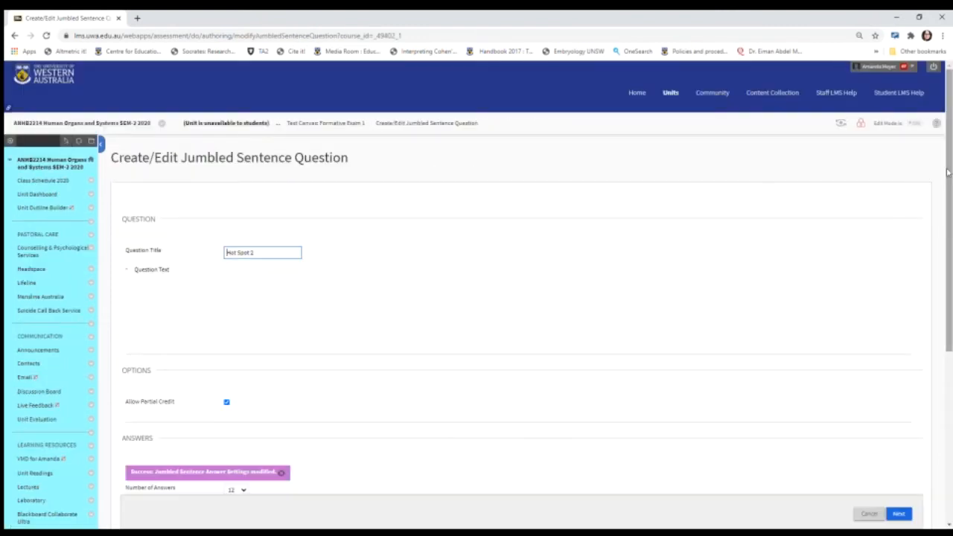
drag(948, 172, 948, 317)
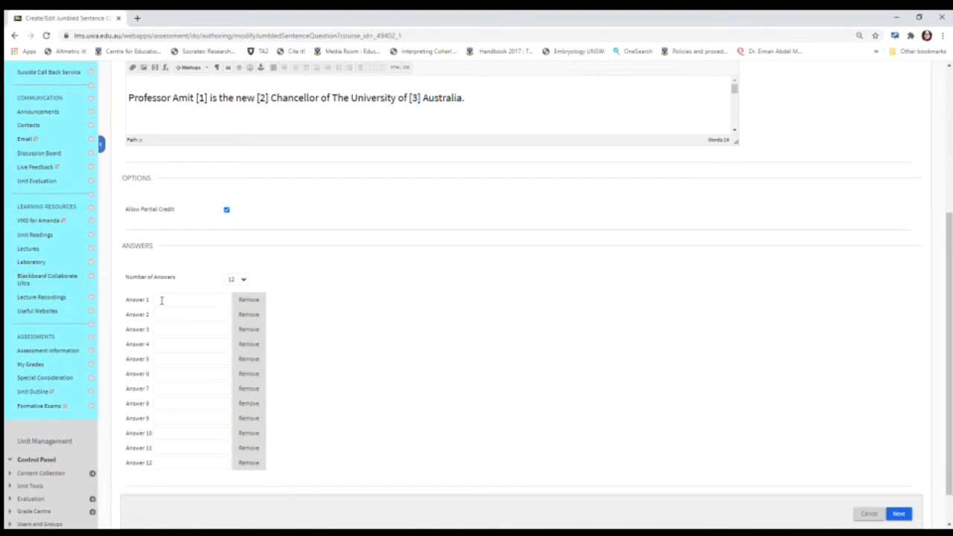
Step: Fill in Answers 1 to 4 with "de Hollander", "Schmidt", "Thompson" and "Chakma"
text(ch)
text(n Ho)
text(llander)
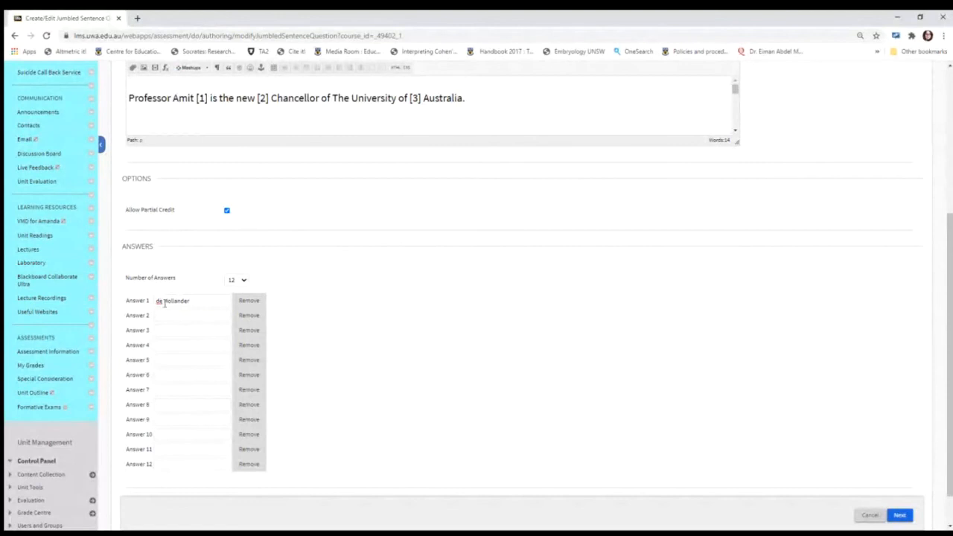
click(170, 311)
text(Schmidt)
click(178, 330)
text(Thompson)
key(Tab)
text(Chakma)
Step: Fill in Answers 5 to 8 with "Arch", "Vice", "Supreme" and "Reining"
click(168, 360)
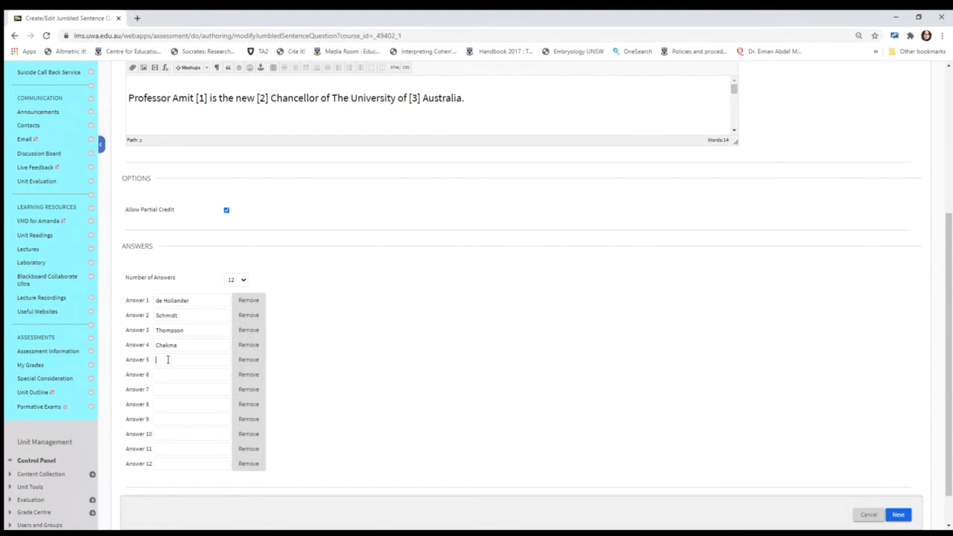
text(Arch)
click(171, 374)
text(Vice)
click(168, 389)
text(Supreme)
click(172, 402)
text(Reining)
Step: Fill in Answers 9 to 12 with "Southern", "Northern", "Eastern" and "Western"
key(Tab)
text(Southern)
click(175, 434)
text(Northern)
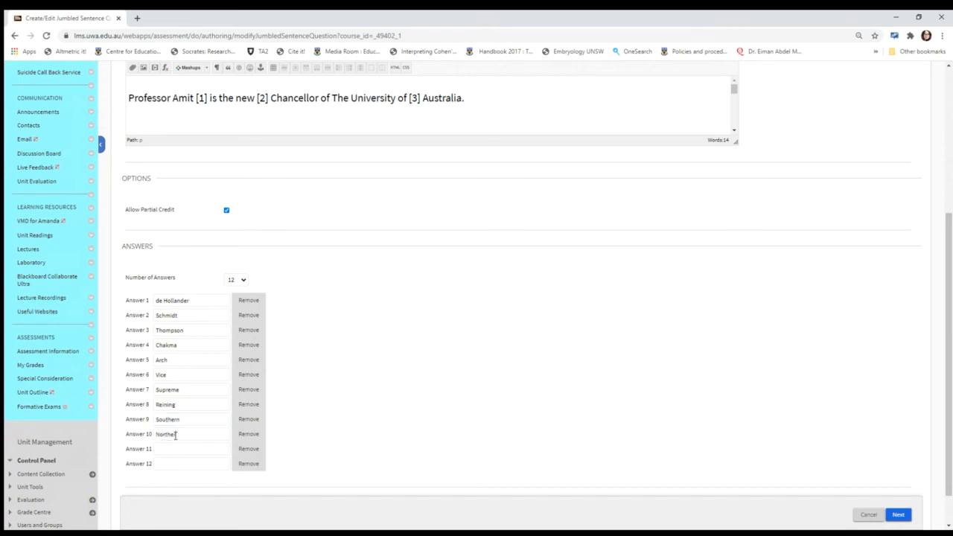
click(171, 451)
text(Eastern)
click(171, 461)
text(Western)
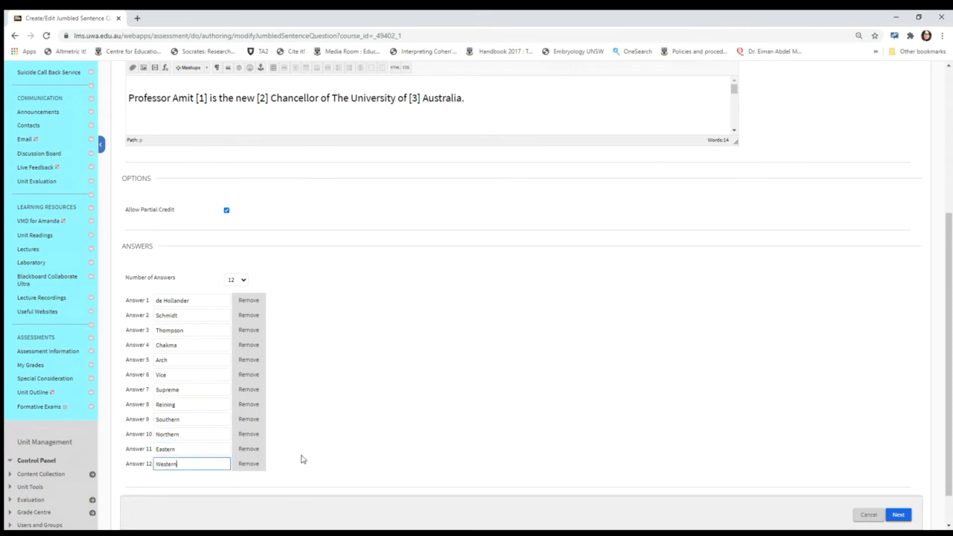
click(353, 352)
Step: Set the jumbled sentence's correct answers to "Chakma", "Vice" and "Western" in order, and submit the question
drag(946, 326, 947, 351)
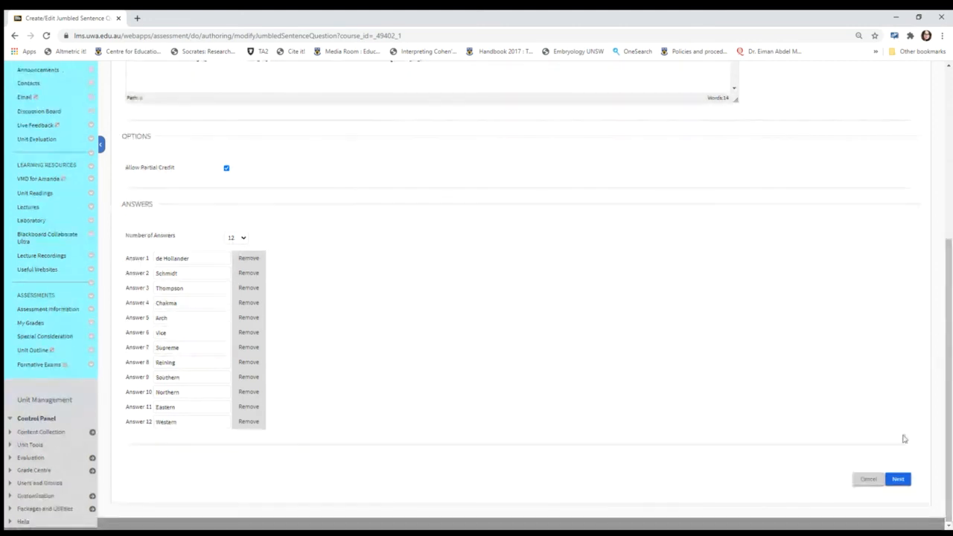
click(898, 479)
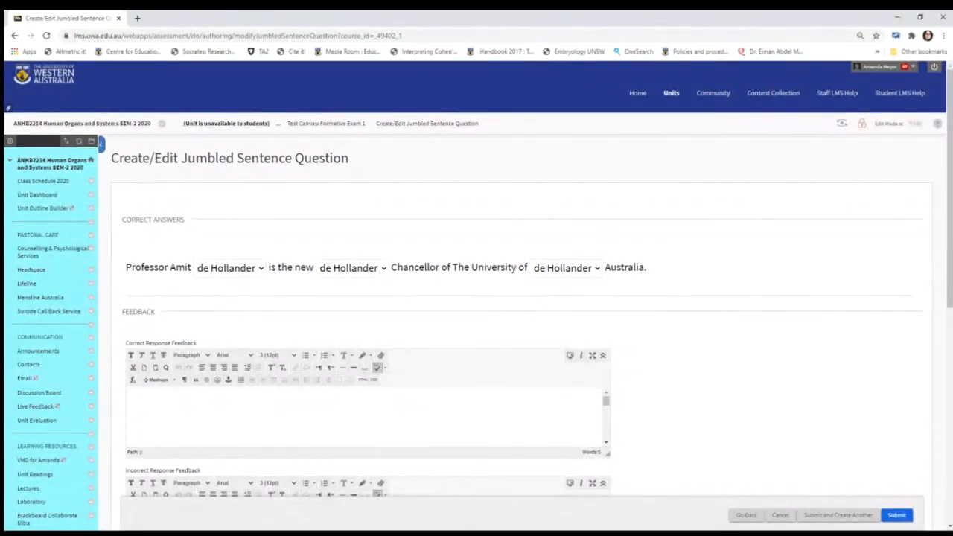
click(235, 329)
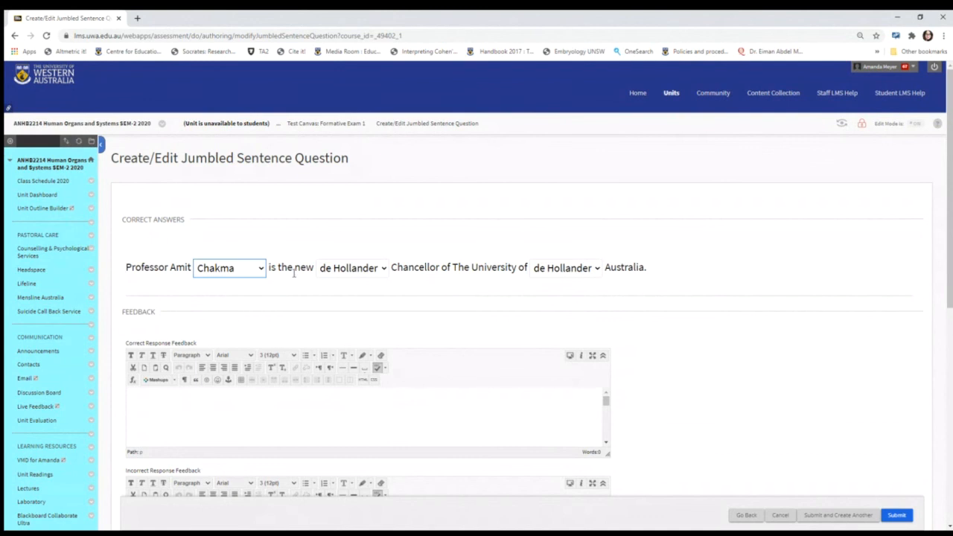
click(375, 274)
click(346, 360)
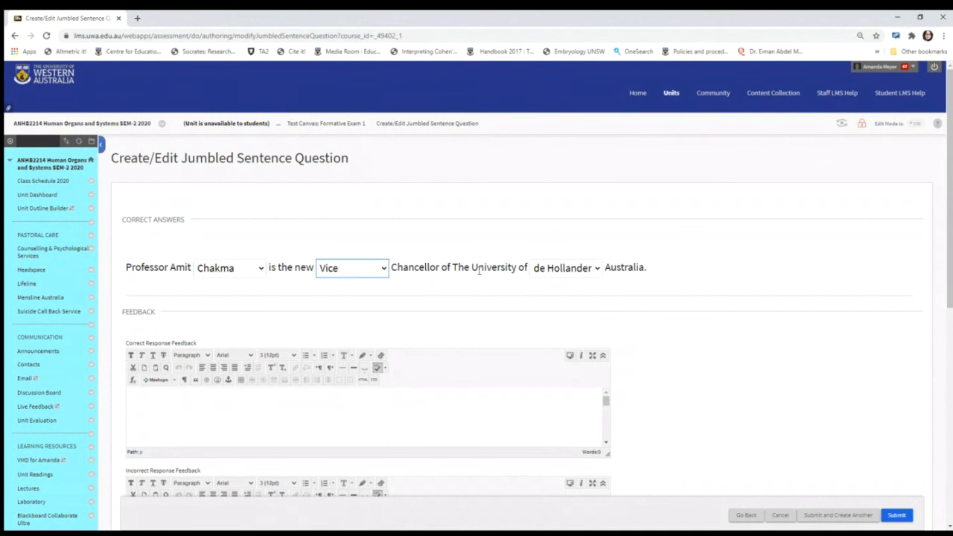
click(584, 270)
click(568, 442)
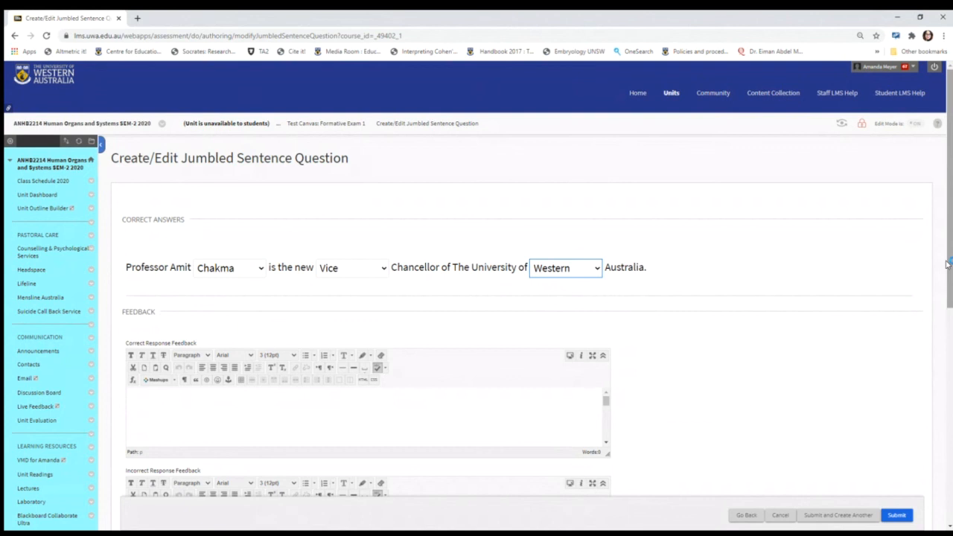
drag(946, 266, 946, 396)
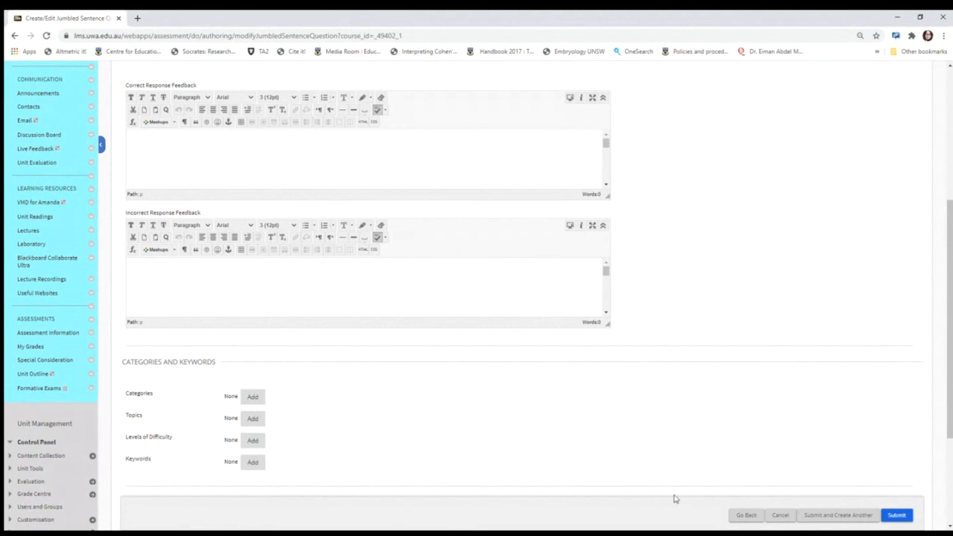
click(896, 516)
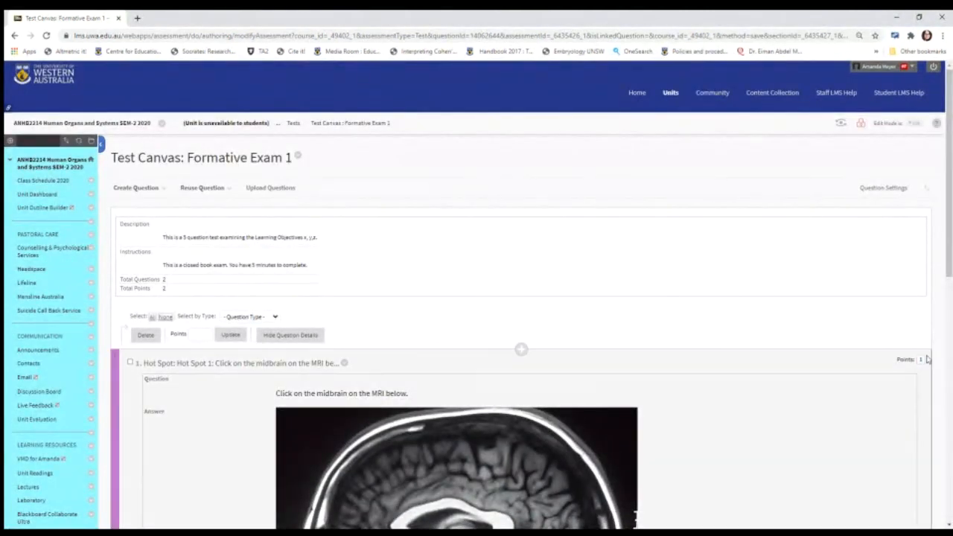
Step: Finish editing the test questions and add the selected Formative Exam 1 to the Formative Exams area
drag(948, 238, 948, 488)
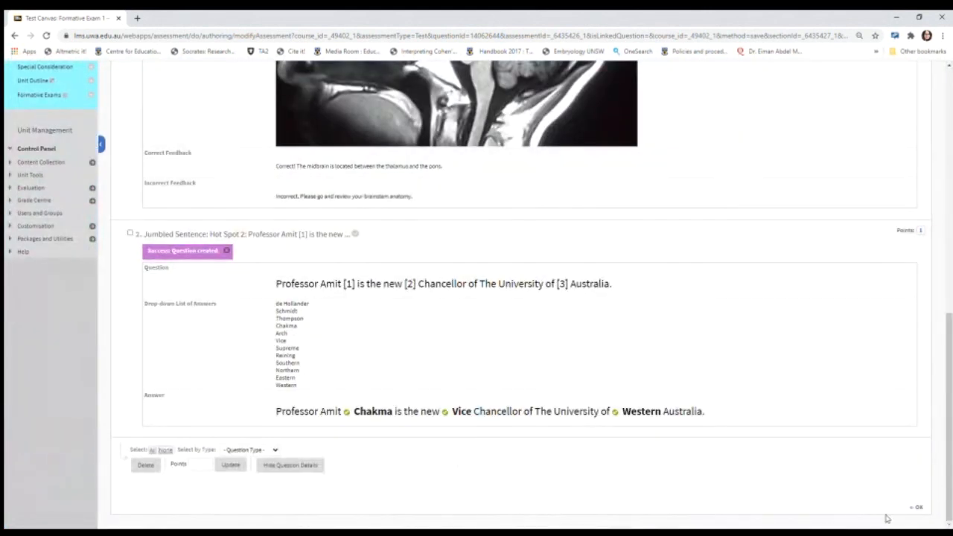
click(915, 508)
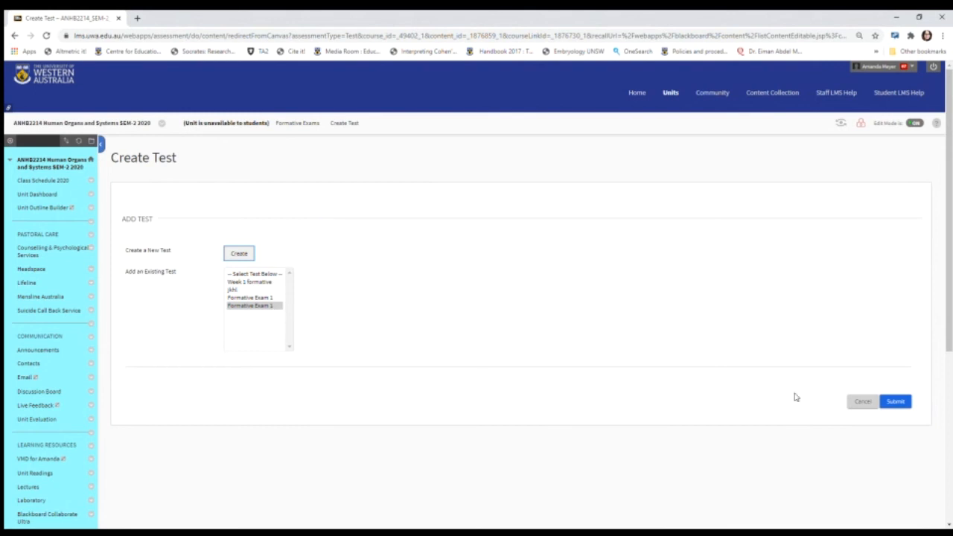
click(905, 402)
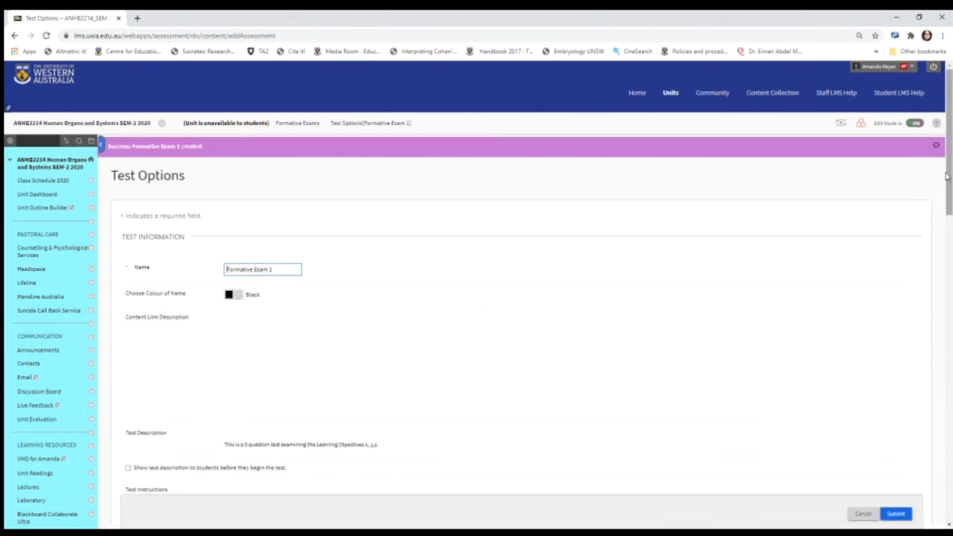
Step: Show the test description and instructions to students before they begin the test
drag(946, 176, 947, 246)
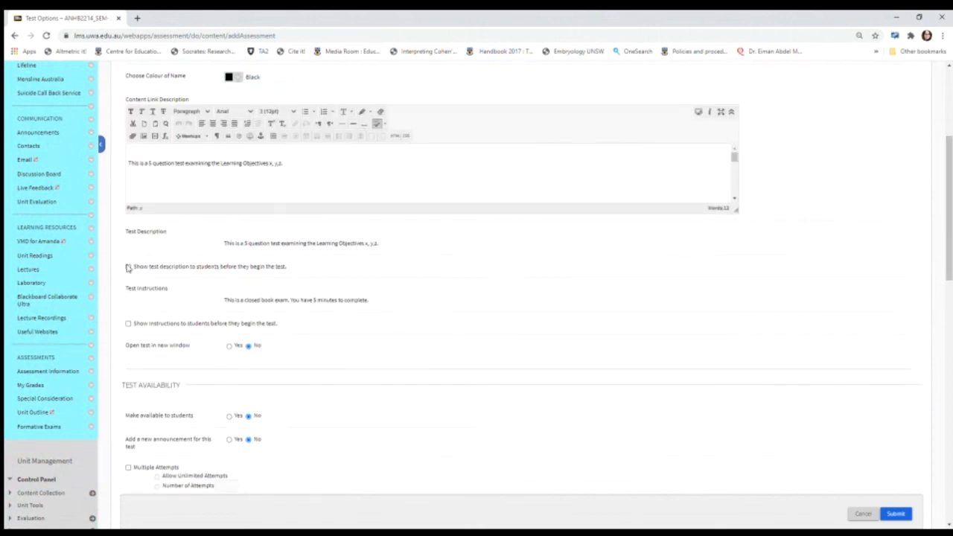
click(128, 267)
click(128, 324)
Step: Set the test to open in a new window and make it available to students
drag(944, 249, 944, 281)
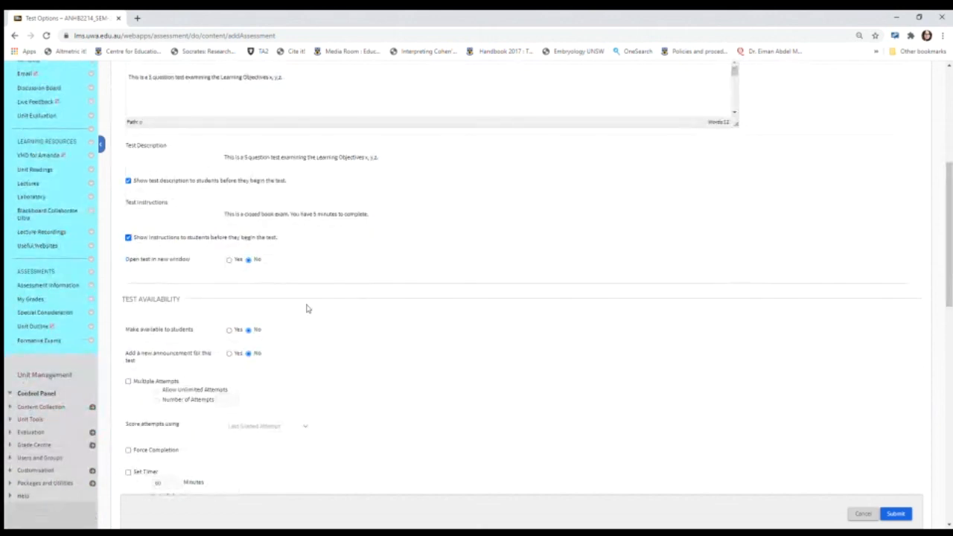
click(230, 260)
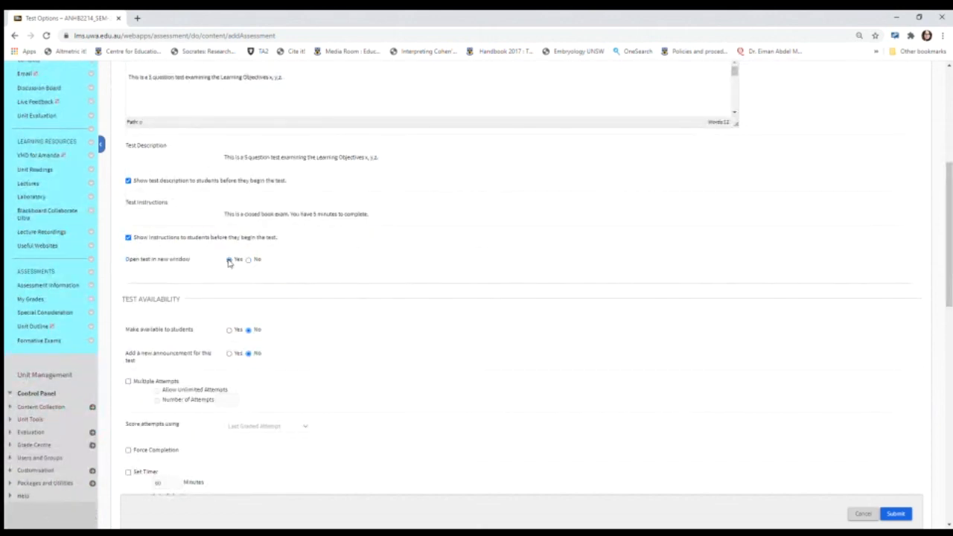
click(229, 330)
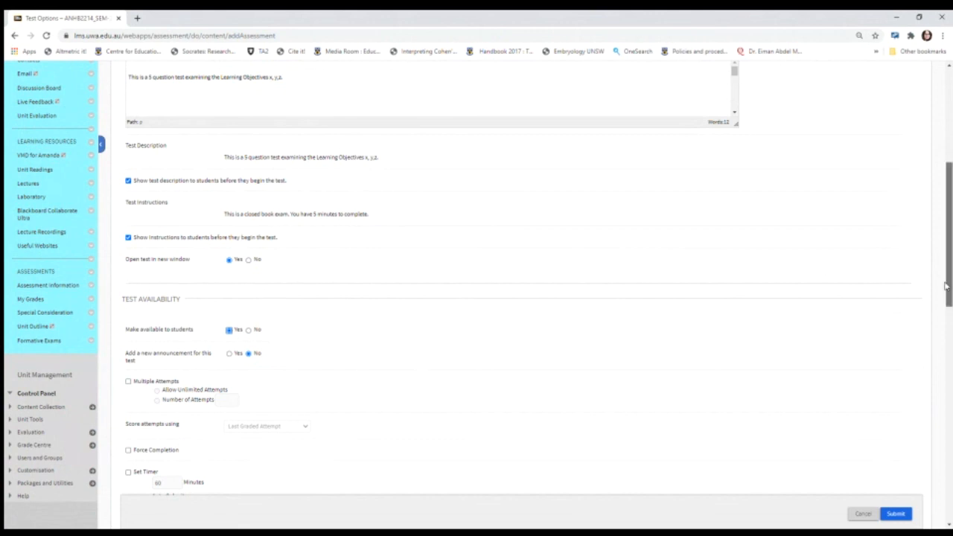
Step: Allow unlimited multiple attempts at the test and enable Force Completion
drag(947, 287, 947, 336)
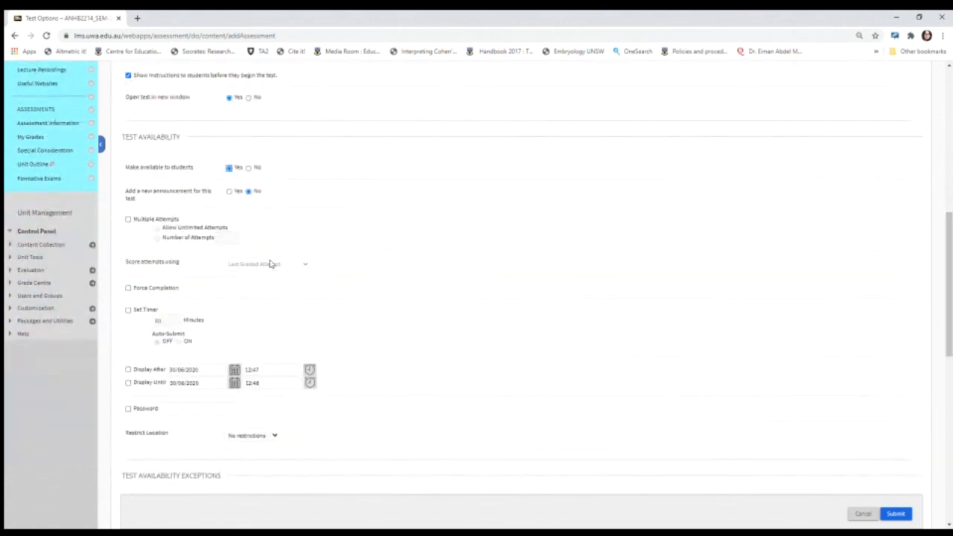
click(128, 220)
click(128, 289)
Step: Set the test timer to 2 minutes with Auto-Submit on, and submit the test options
click(127, 311)
drag(163, 320, 128, 318)
text(2)
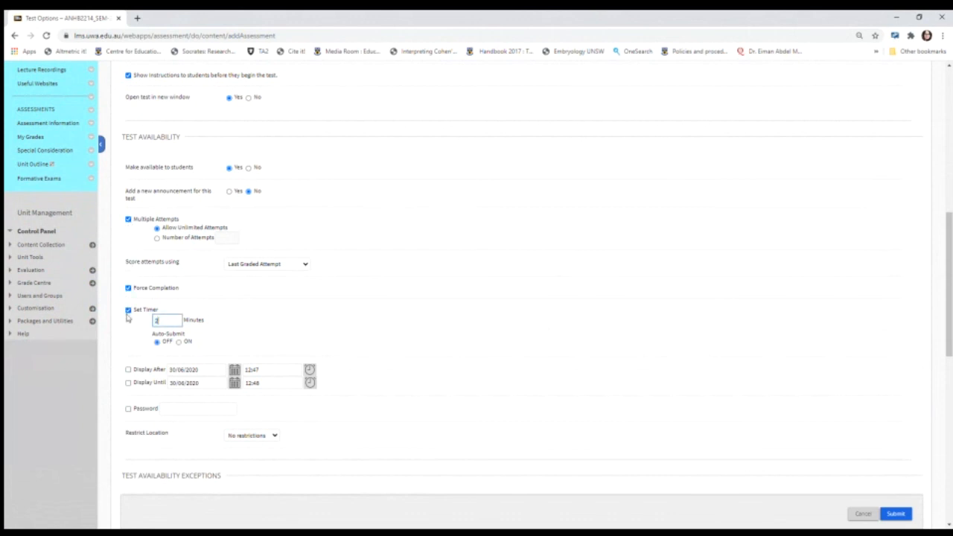
click(205, 319)
click(179, 342)
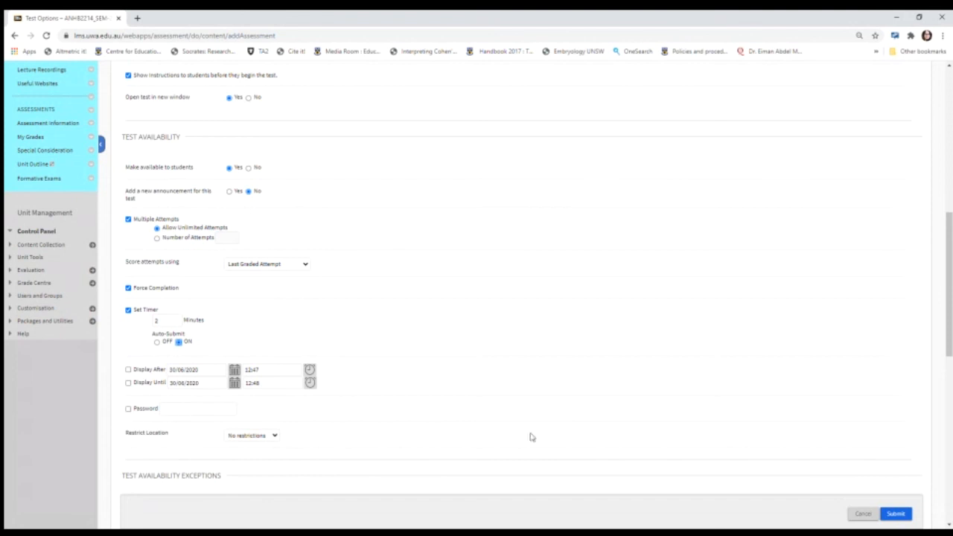
click(897, 514)
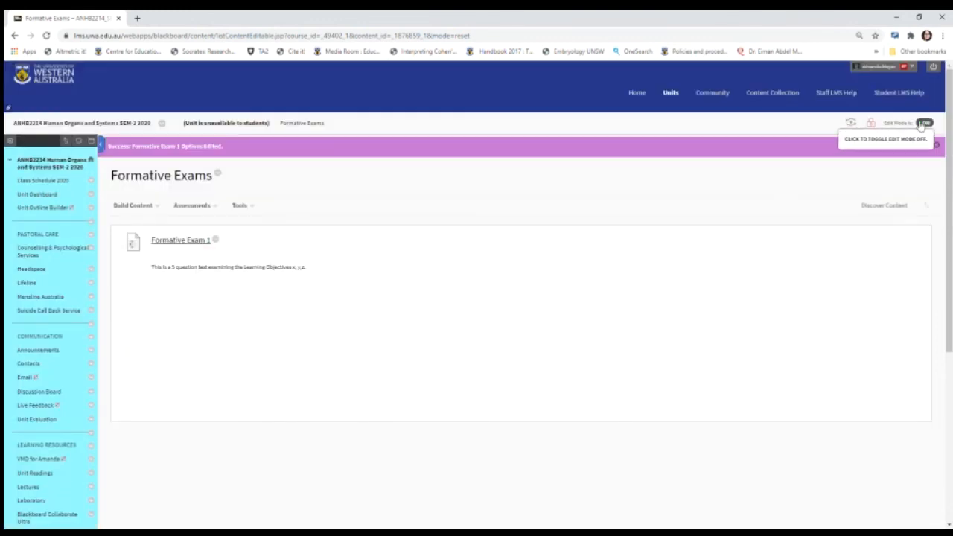
Step: Enter student preview mode and open the Formative Exams page
click(849, 124)
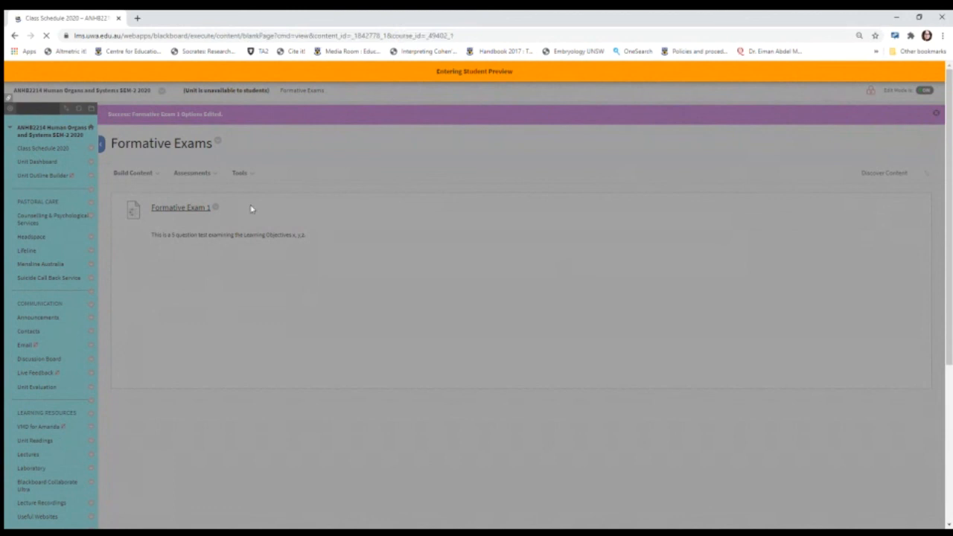
scroll(949, 161, down, 4)
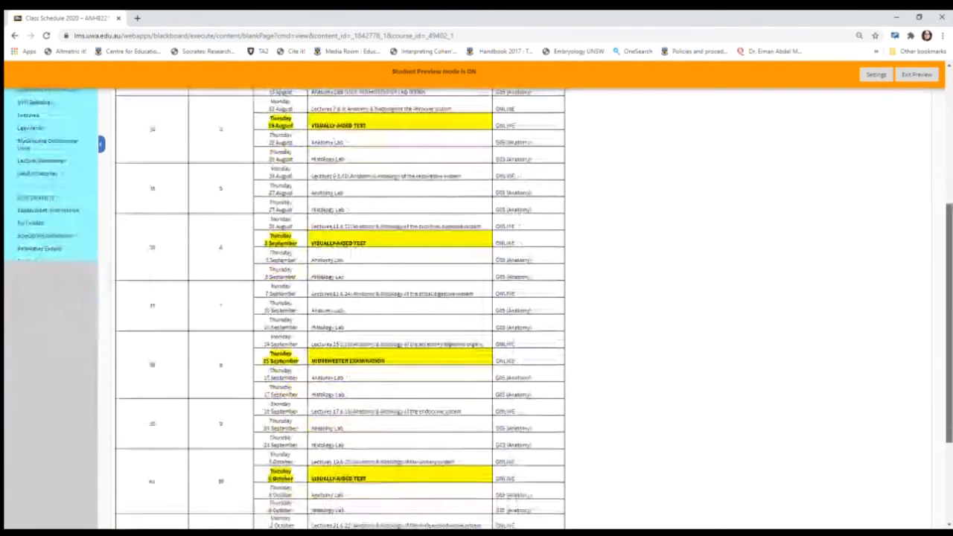
click(52, 252)
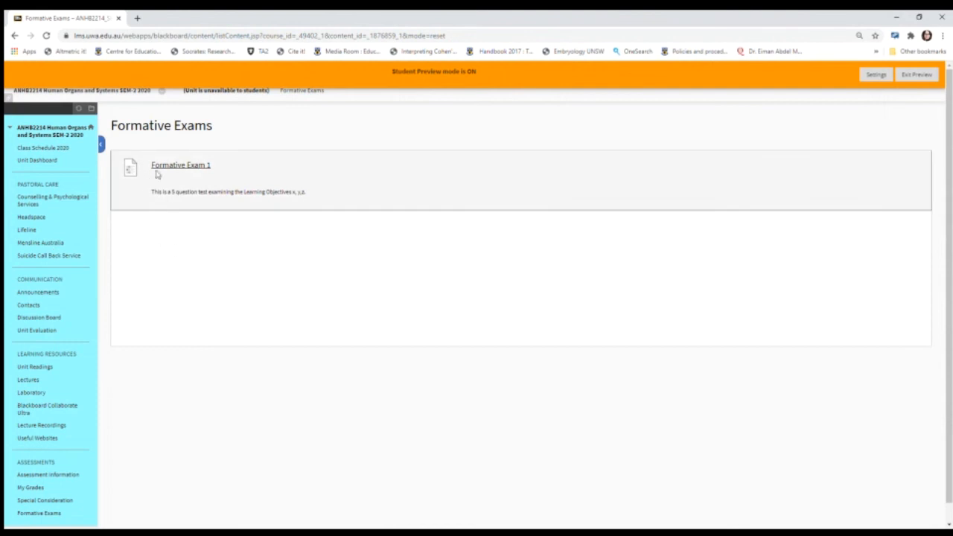
Step: Begin Formative Exam 1 and mark the midbrain on the MRI in Question 1
click(167, 166)
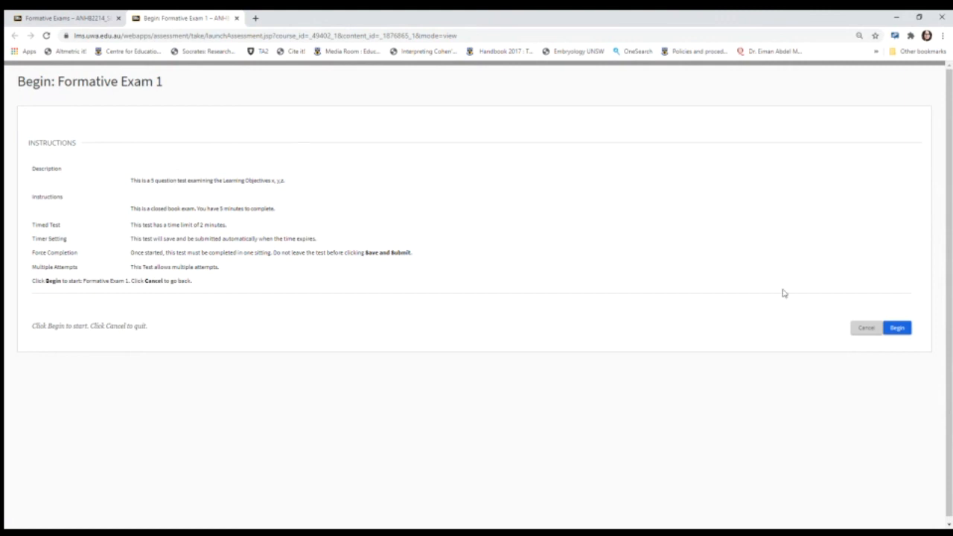
click(899, 328)
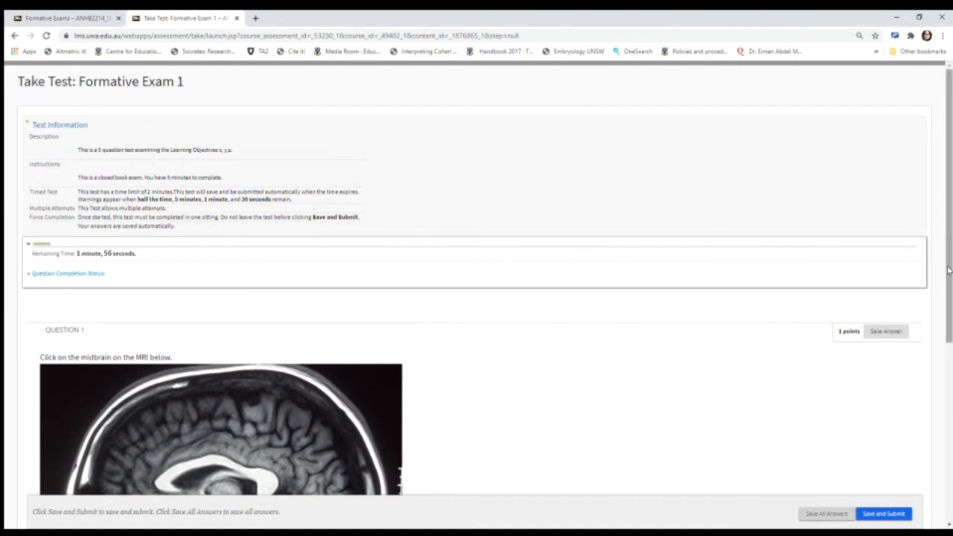
drag(949, 271, 949, 386)
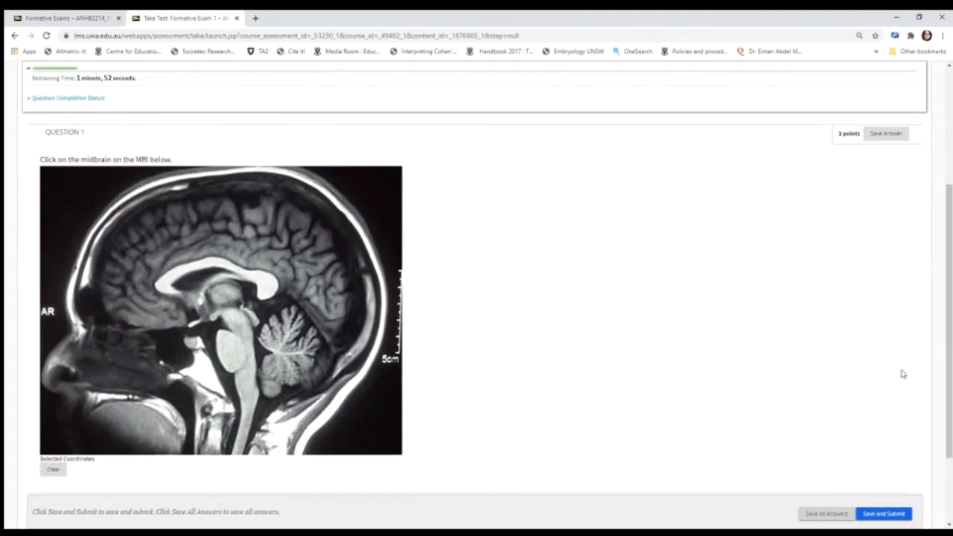
click(235, 323)
Step: Complete the Question 2 sentence with "Chakma", "Vice" and "Western" in its three blanks
drag(949, 289, 949, 349)
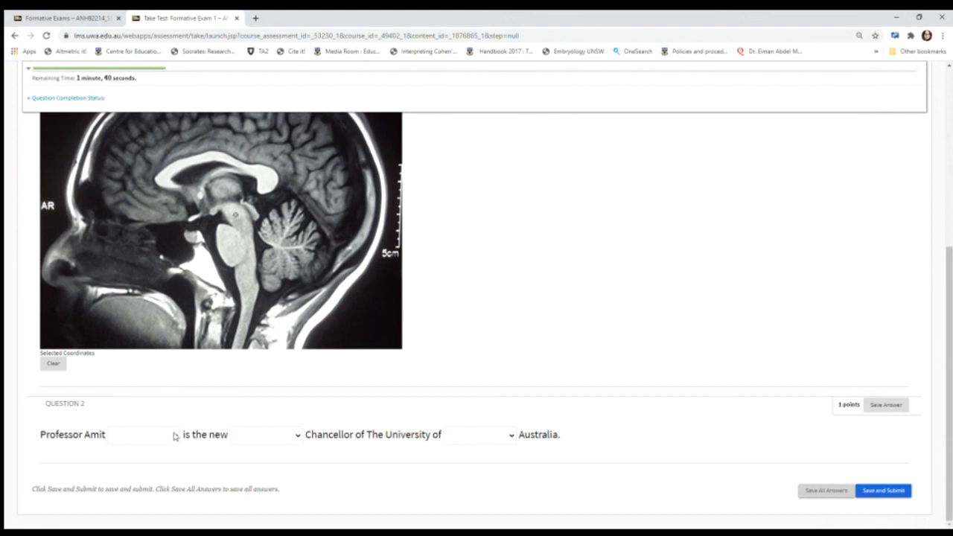
click(151, 312)
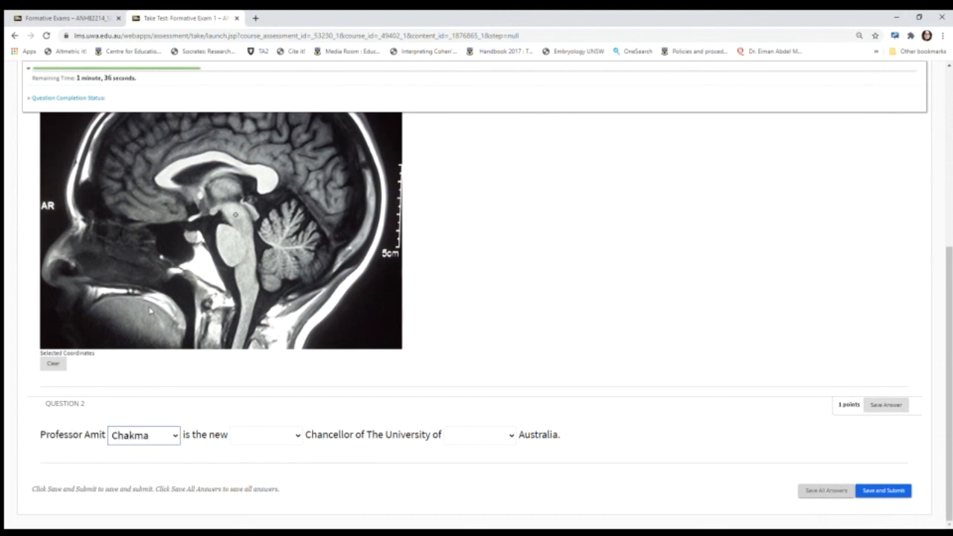
click(258, 443)
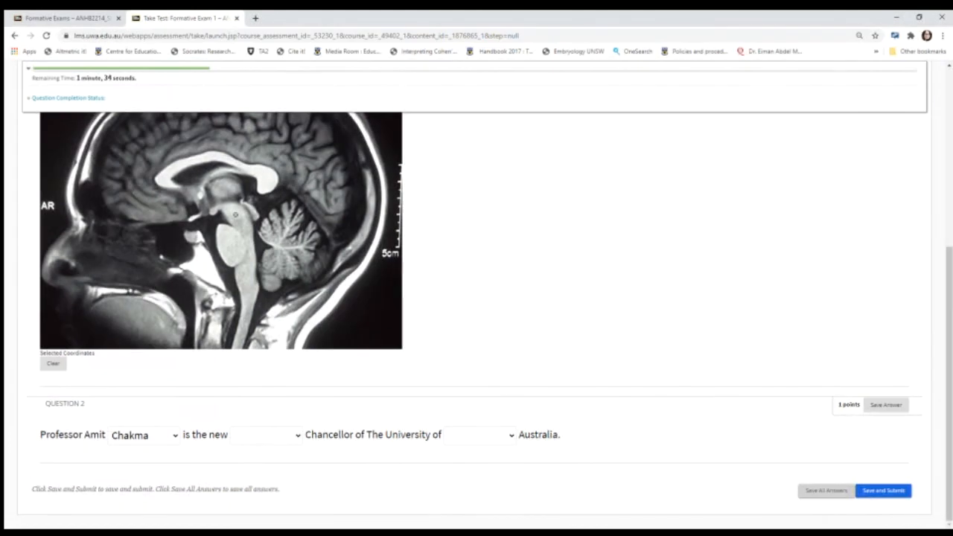
click(249, 332)
click(477, 444)
click(481, 419)
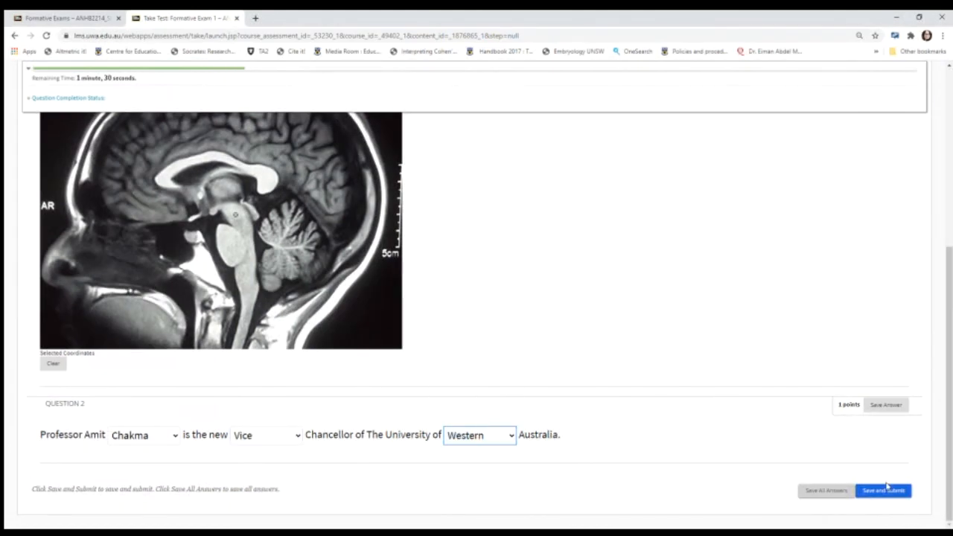
Step: Save and submit the completed test attempt, and open the review of its results
click(884, 492)
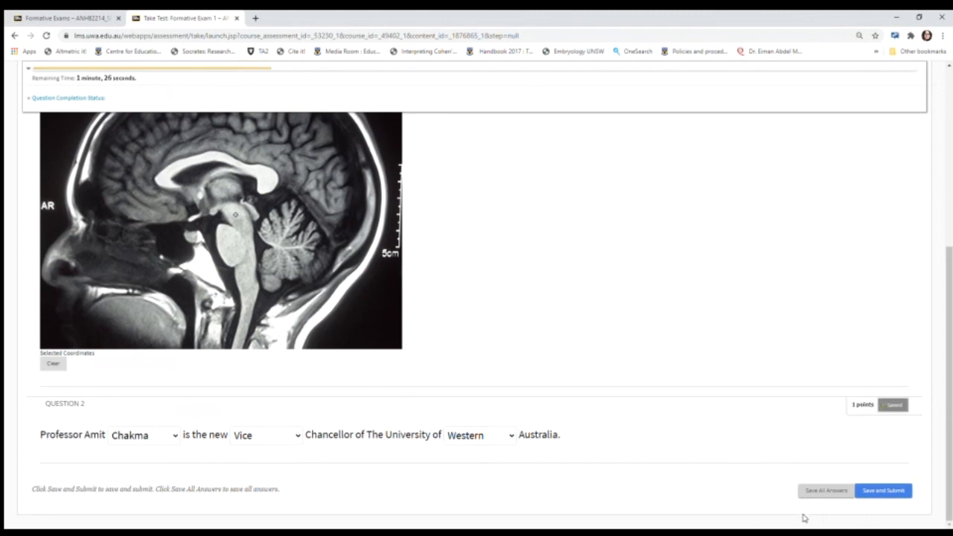
click(890, 494)
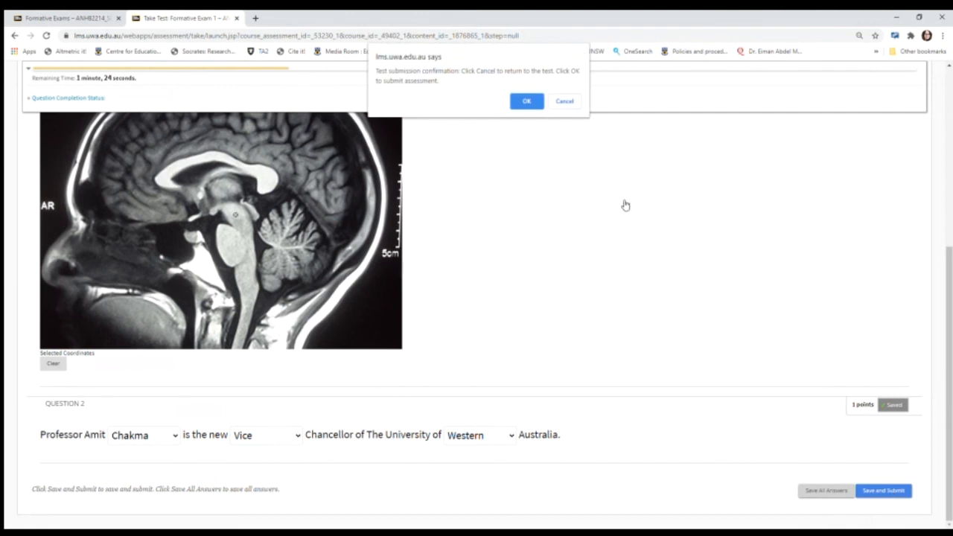
click(524, 102)
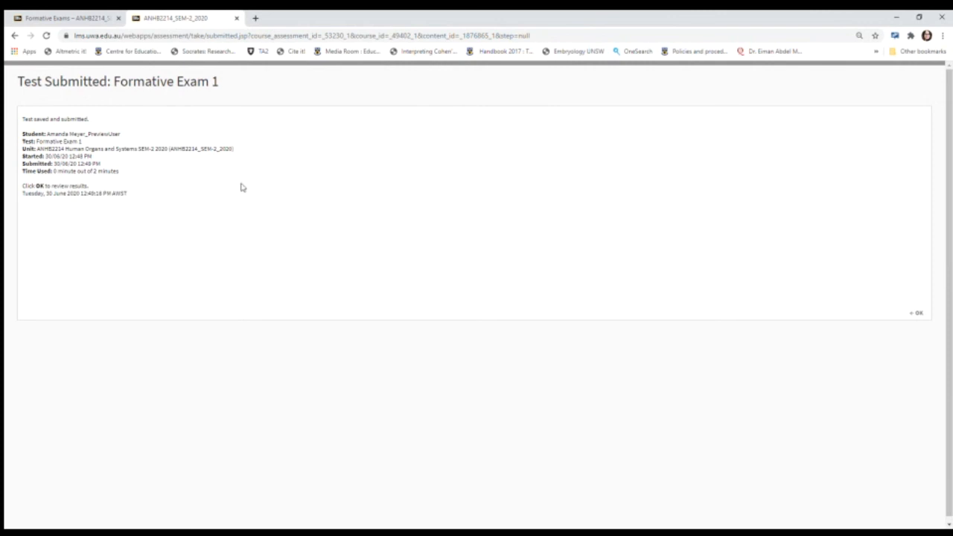
click(919, 313)
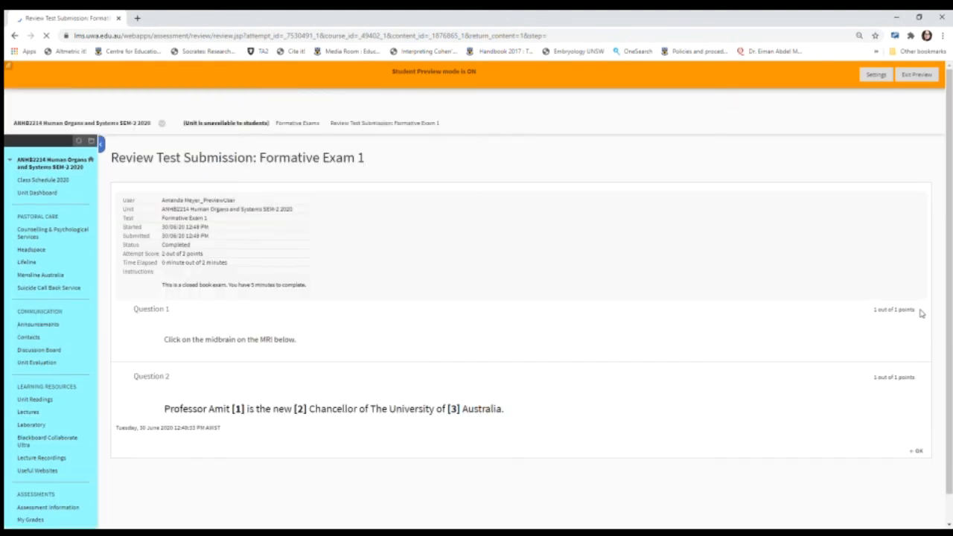